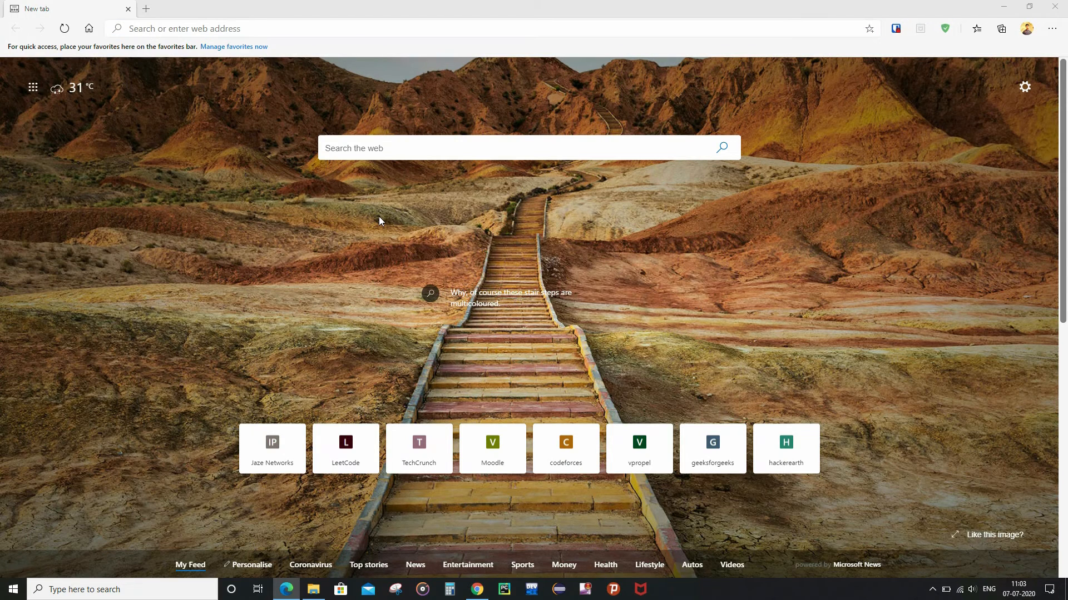
left_click(379, 145)
type("ww")
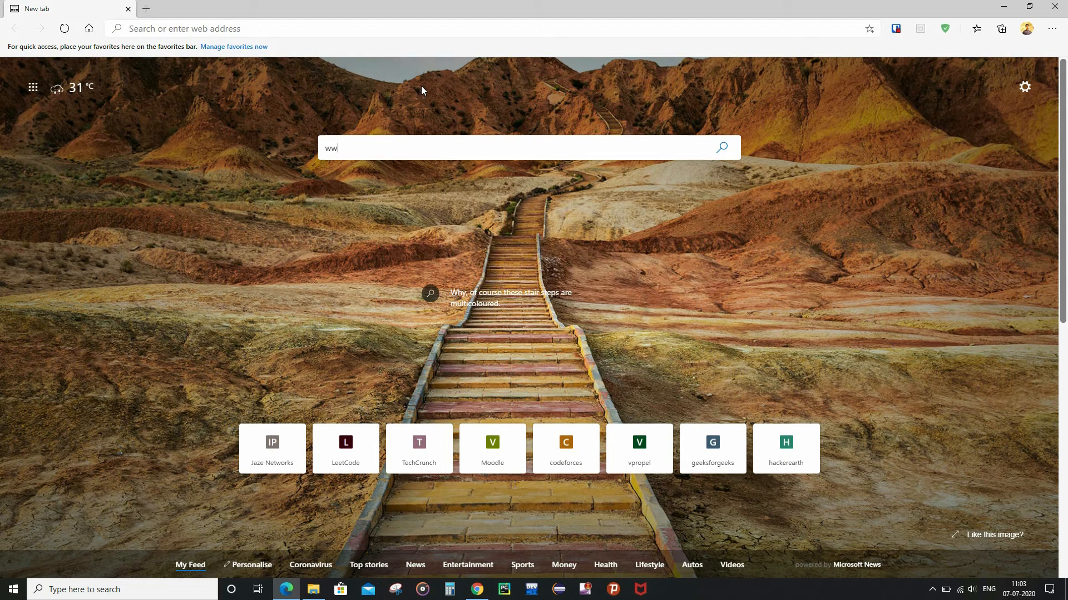
type("w.goo")
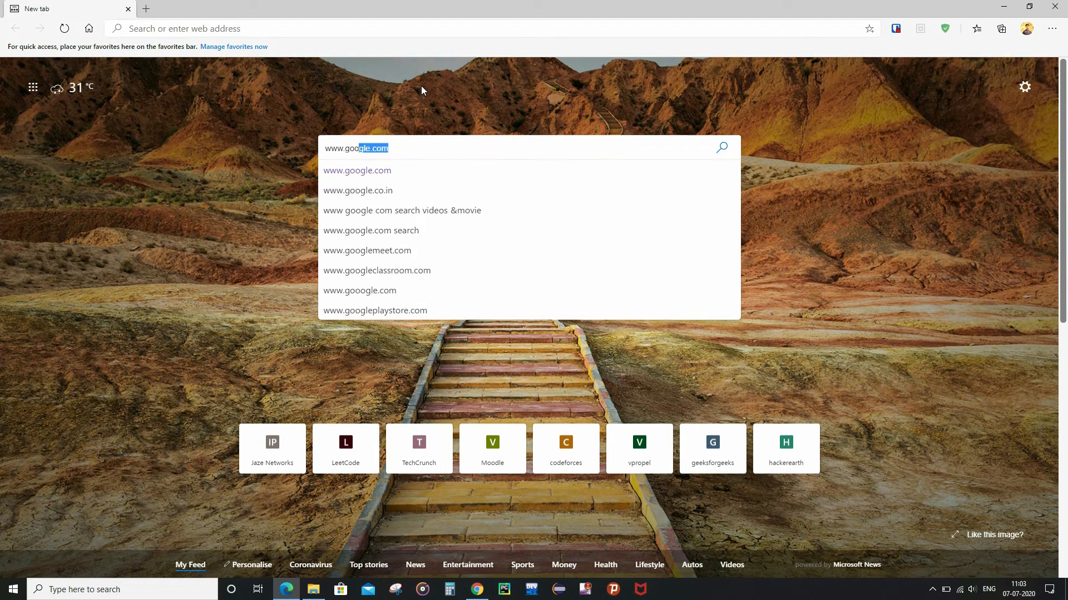
key("Return")
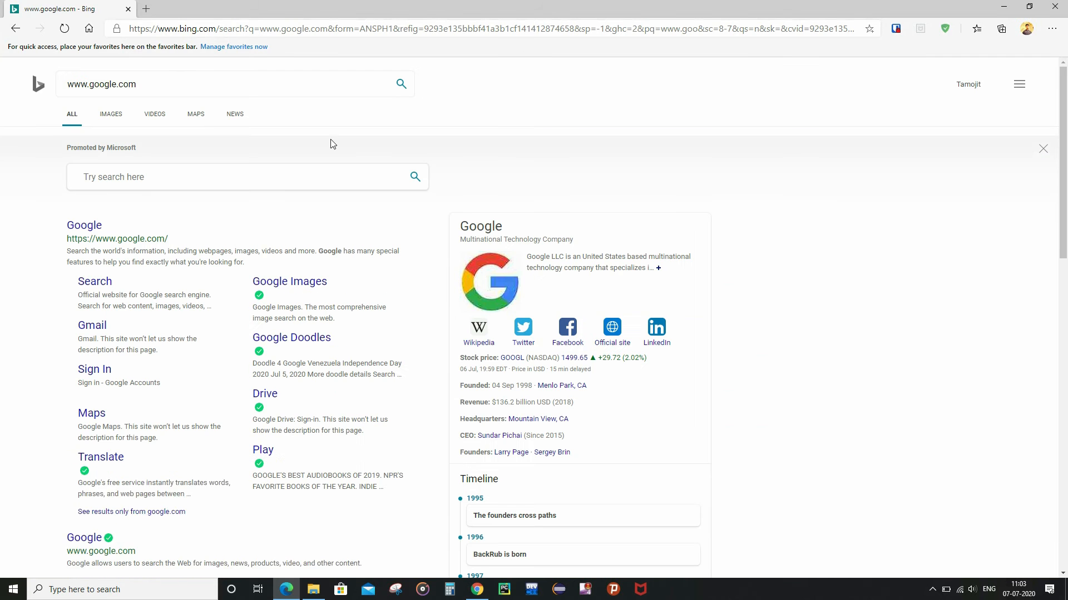
left_click(94, 235)
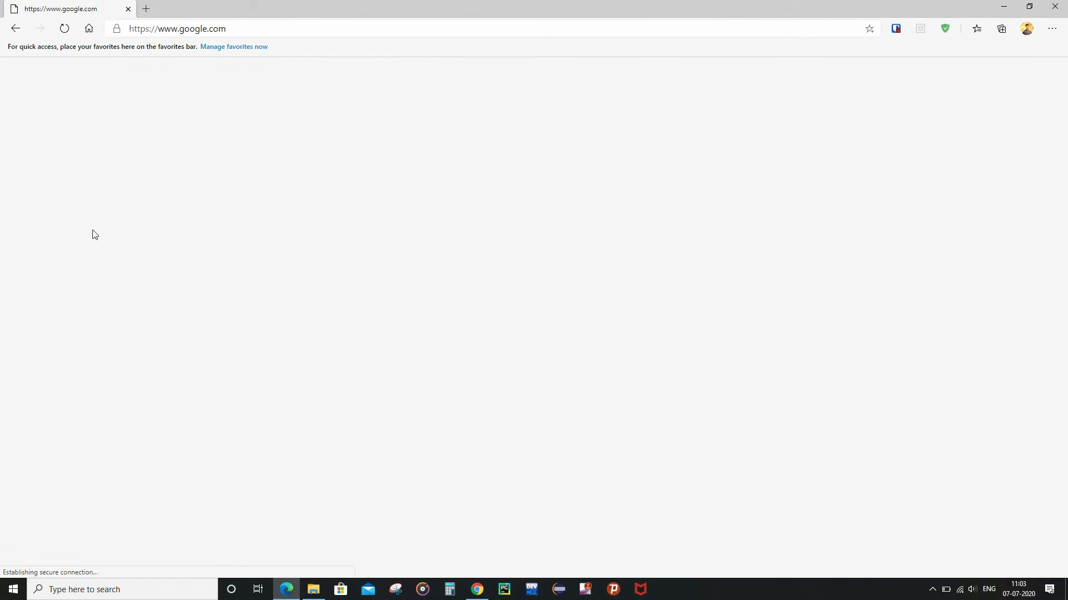
type("ww")
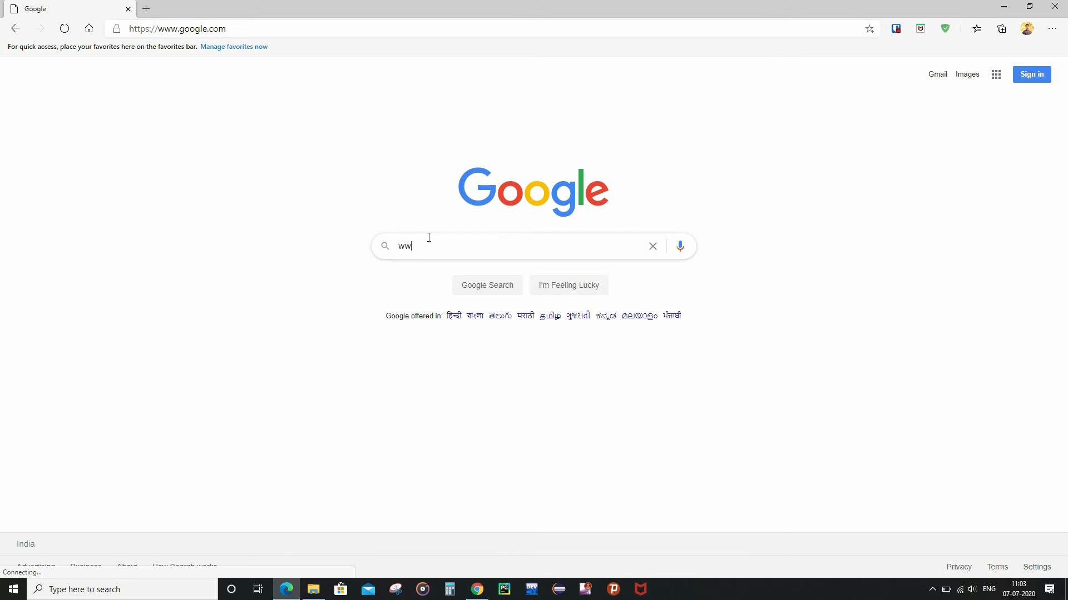
type("w.git")
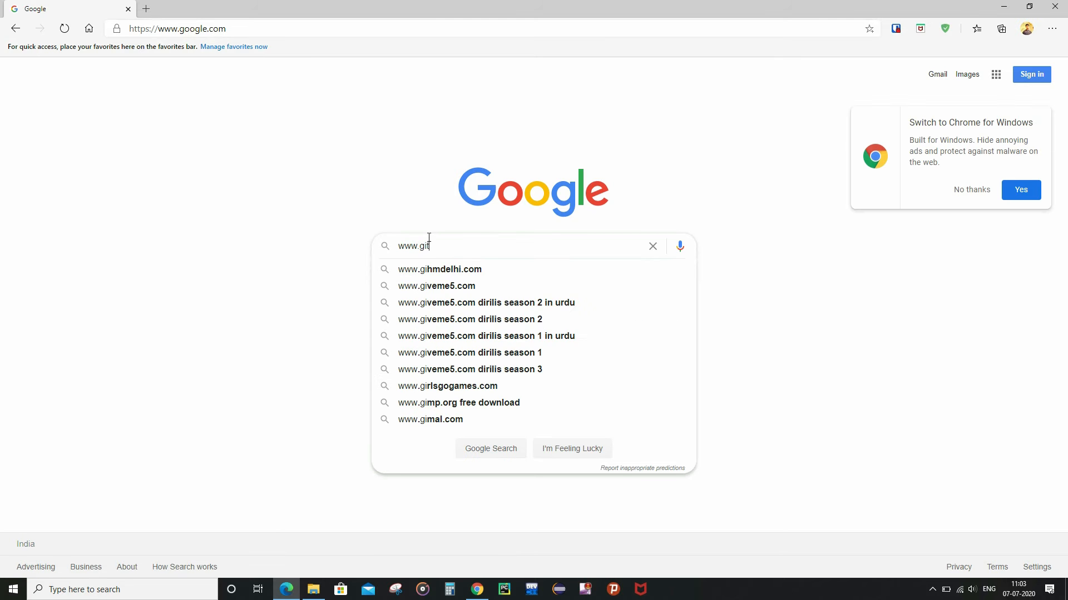
type("hub.com")
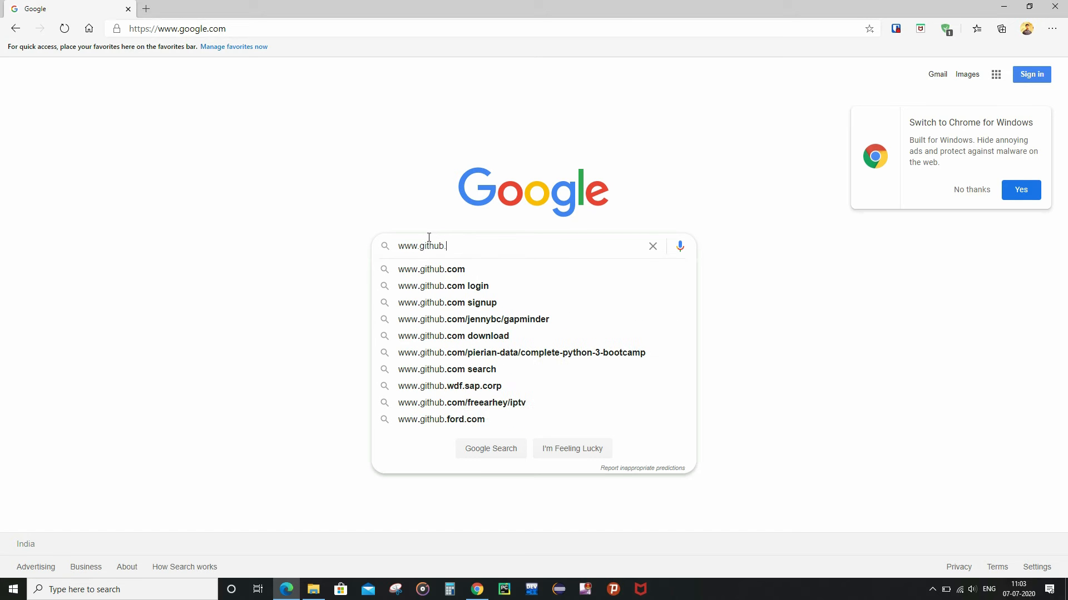
key("Return")
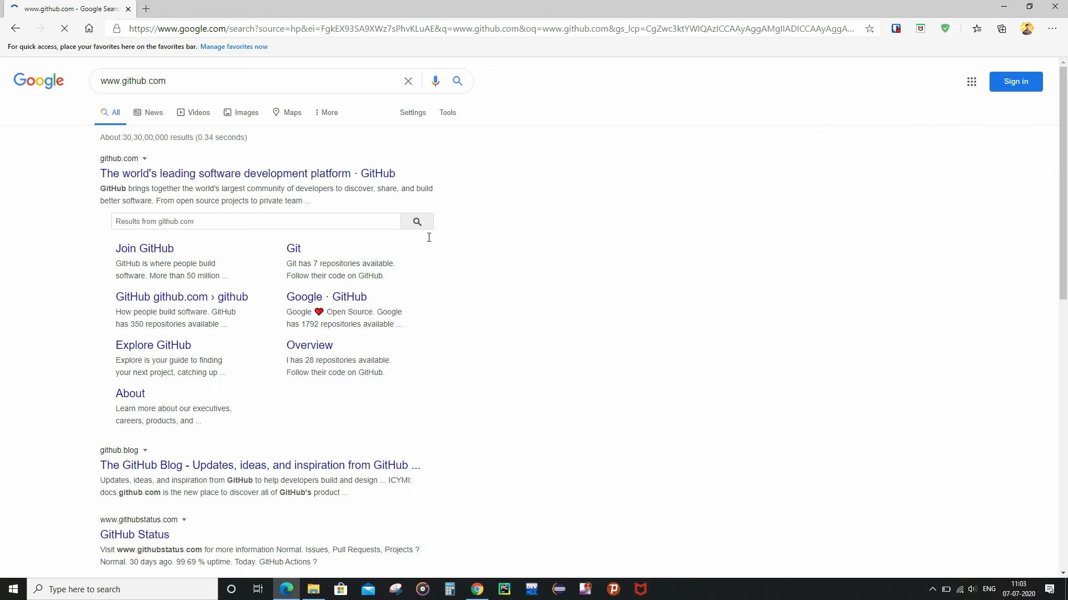
Sign up for a GitHub account with username, email and password, solving the verification puzzle.
left_click(259, 175)
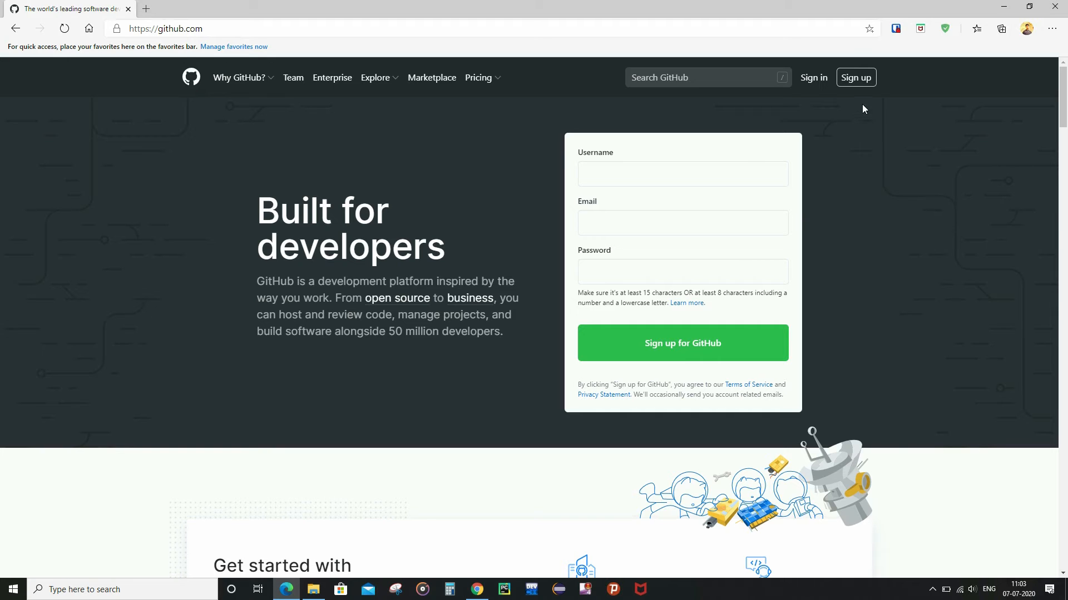
left_click(855, 78)
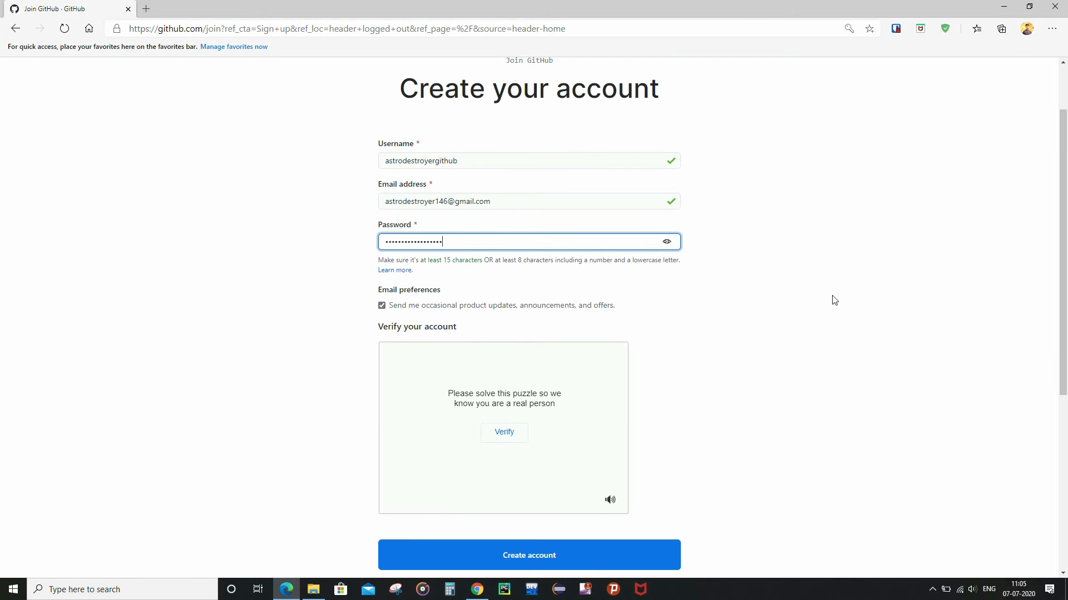
left_click(507, 433)
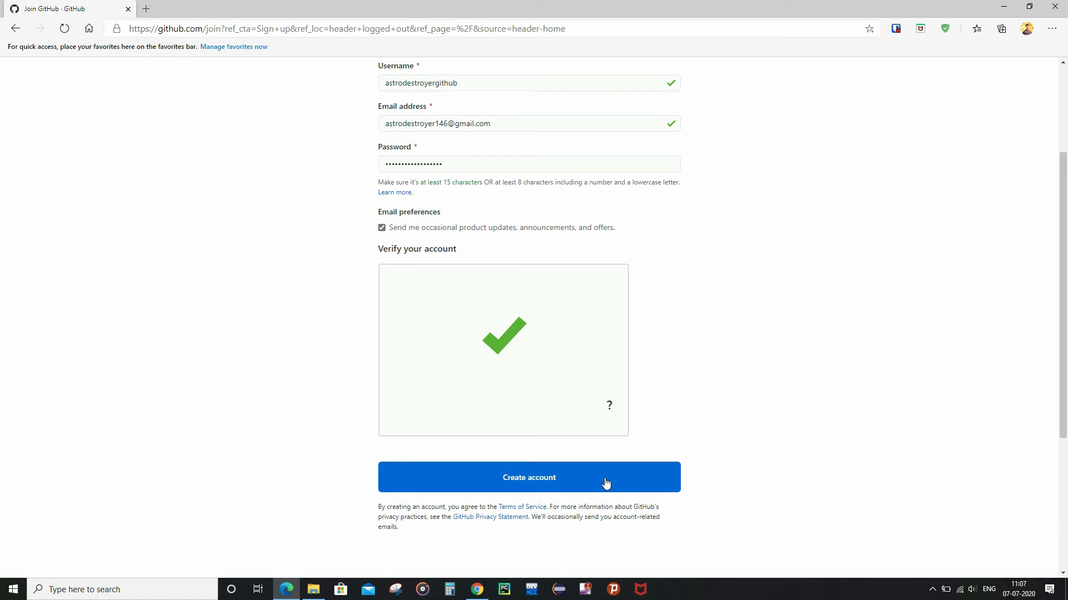
left_click(606, 483)
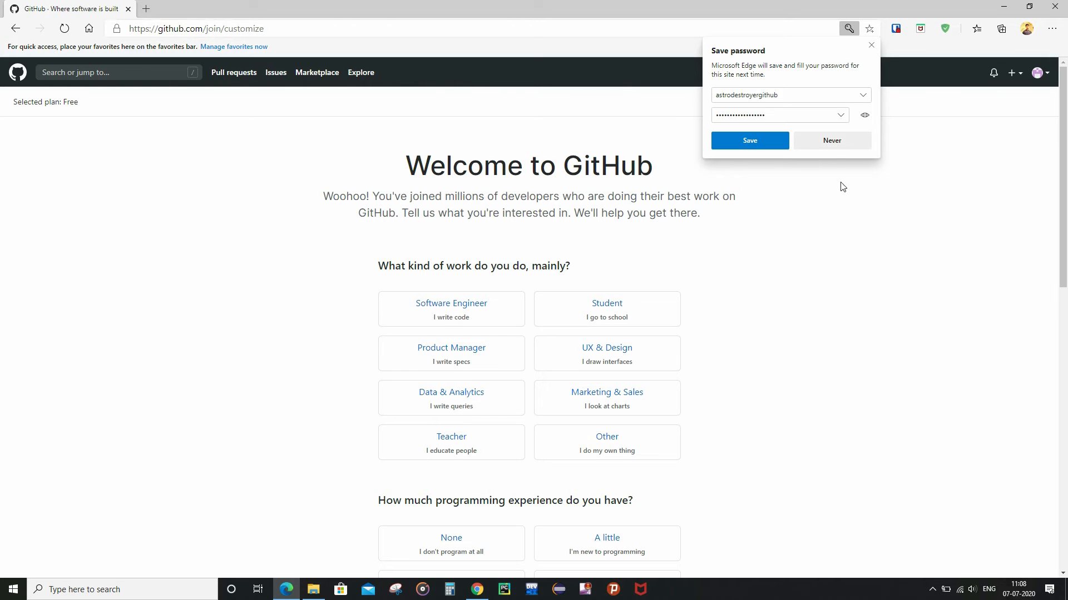
Decline saving the password, answer Software Engineer and A moderate amount, and complete setup.
left_click(831, 142)
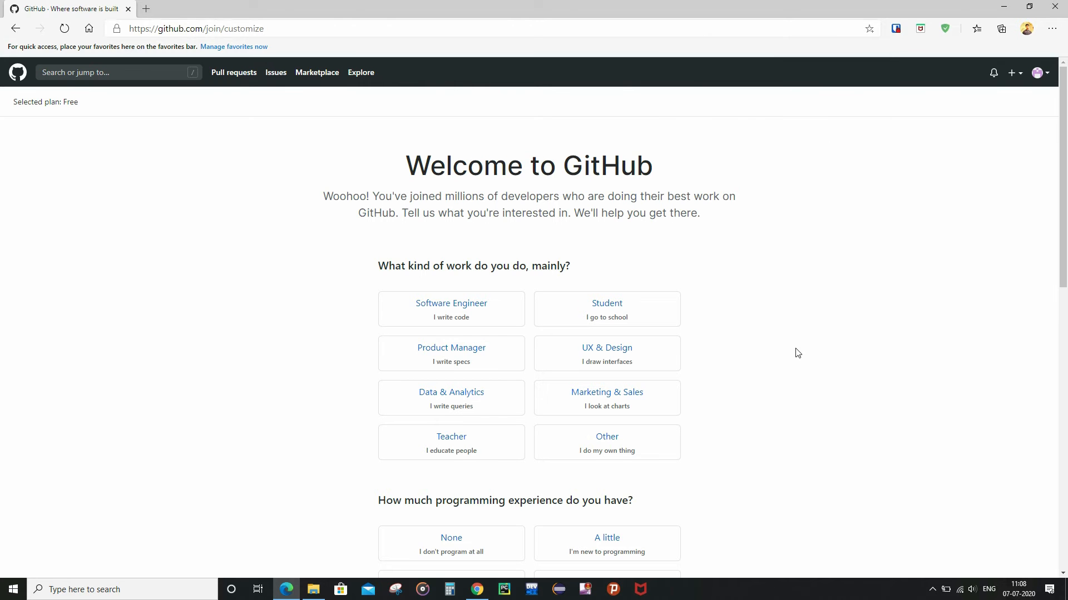
scroll(798, 354, "down", 1)
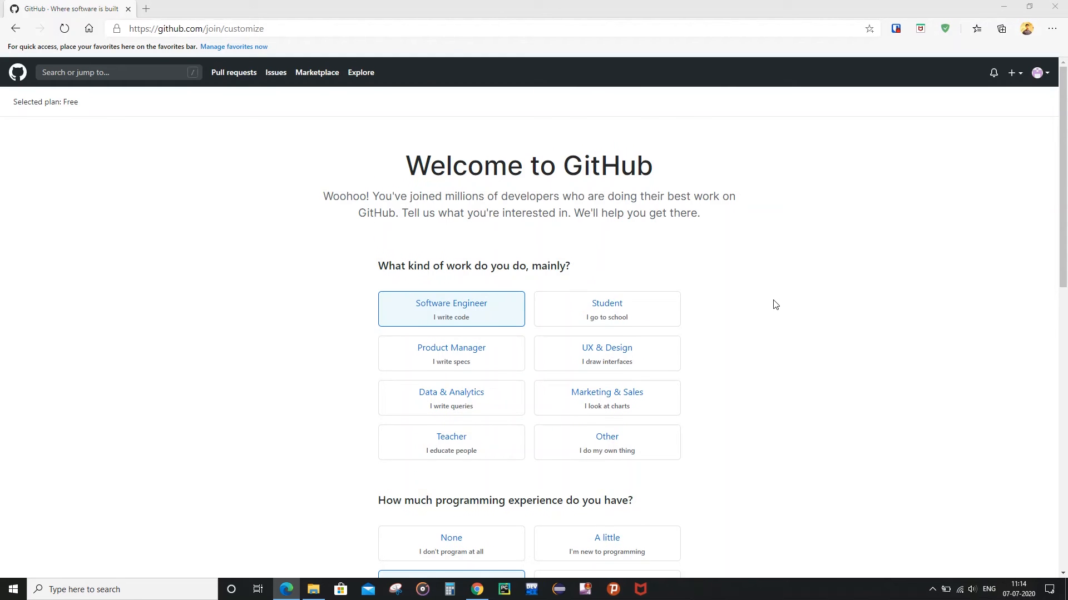
scroll(775, 304, "down", 3)
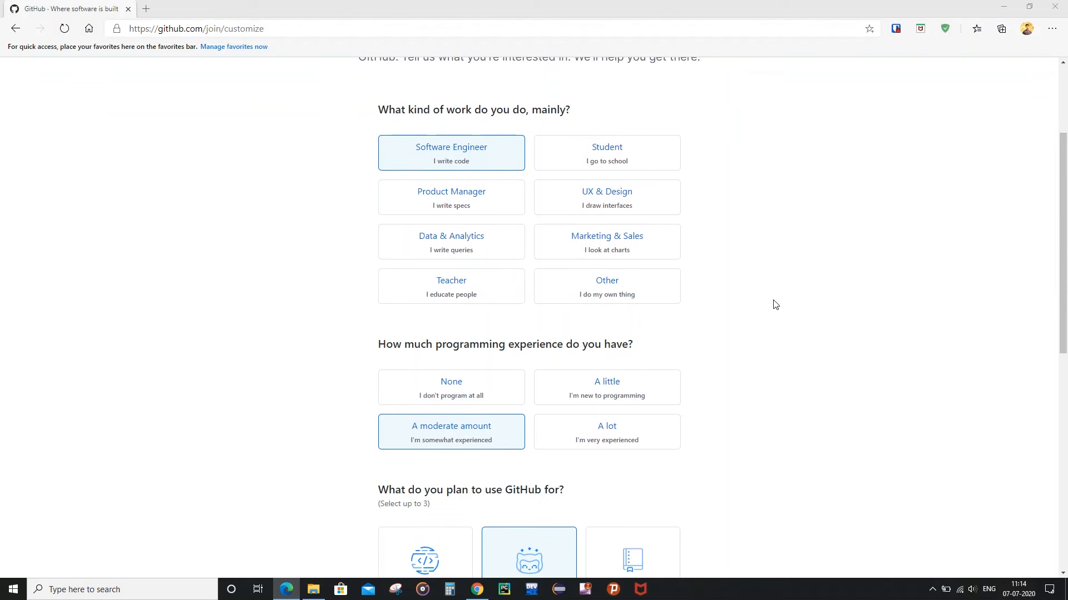
scroll(775, 304, "down", 9)
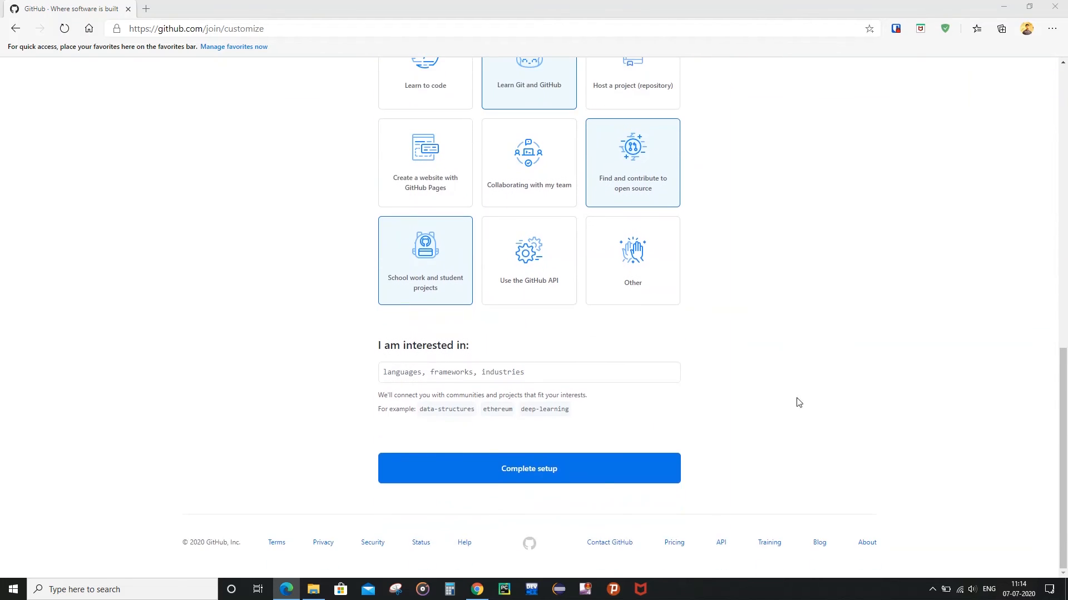
left_click(570, 471)
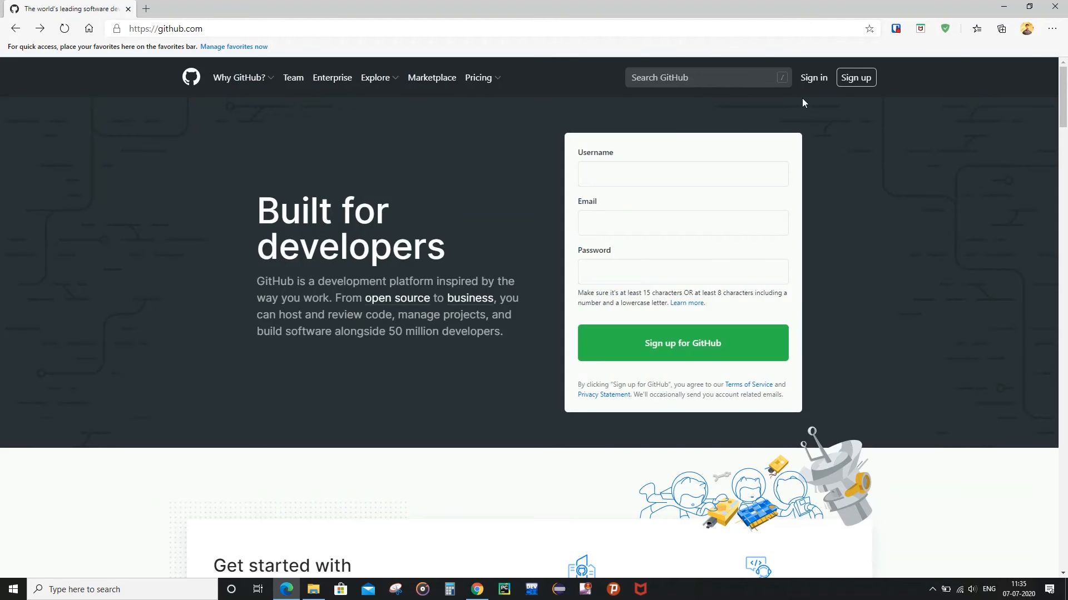
Sign in to GitHub using the browser's autofilled credentials.
left_click(815, 84)
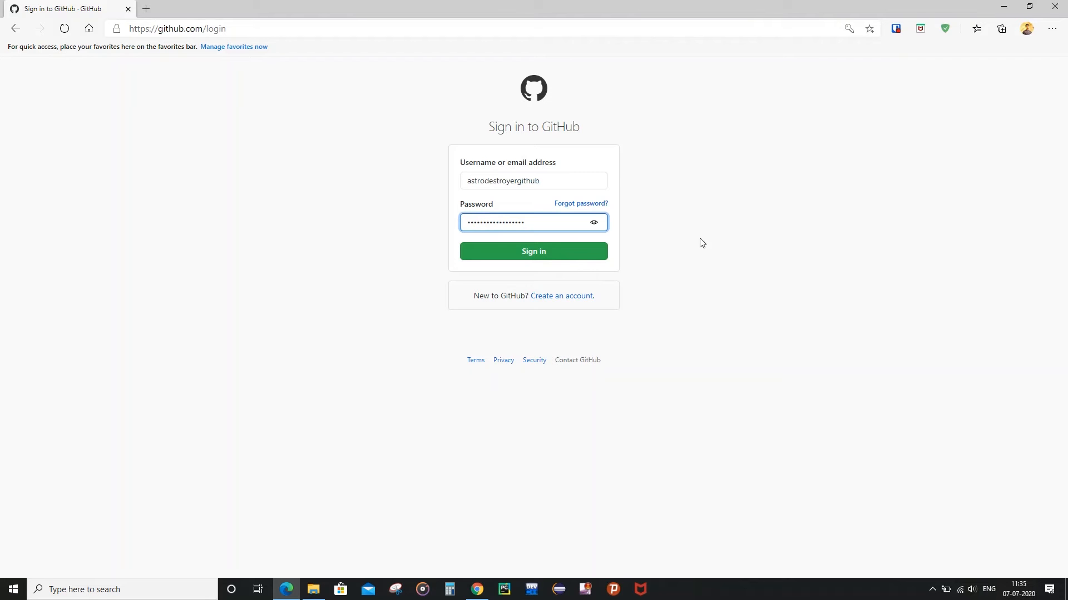
left_click(567, 252)
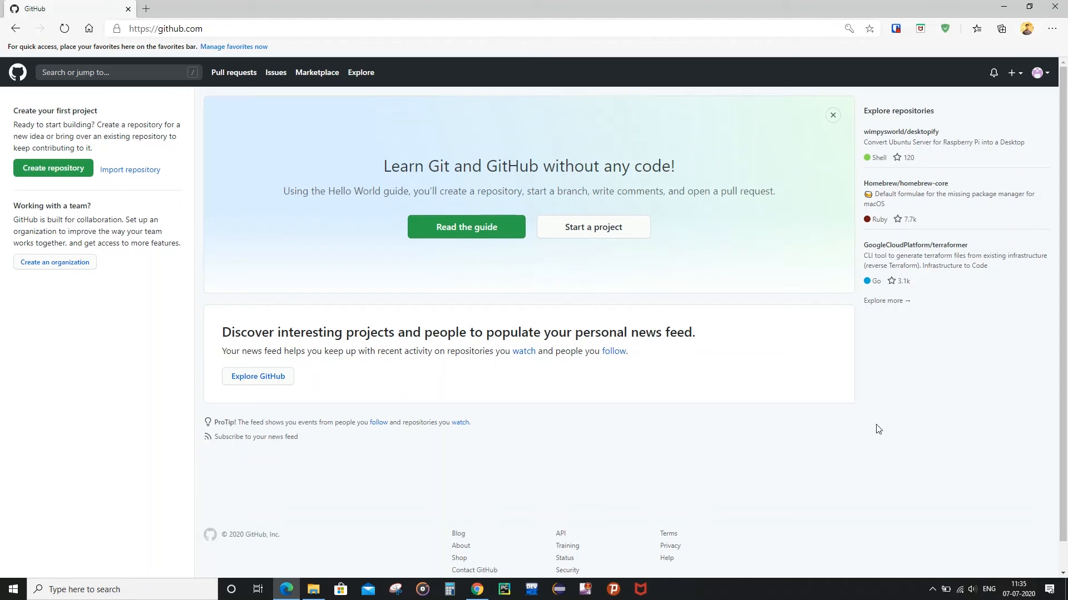
From the avatar menu's Your repositories, start a New repository and focus its name field.
left_click(1047, 77)
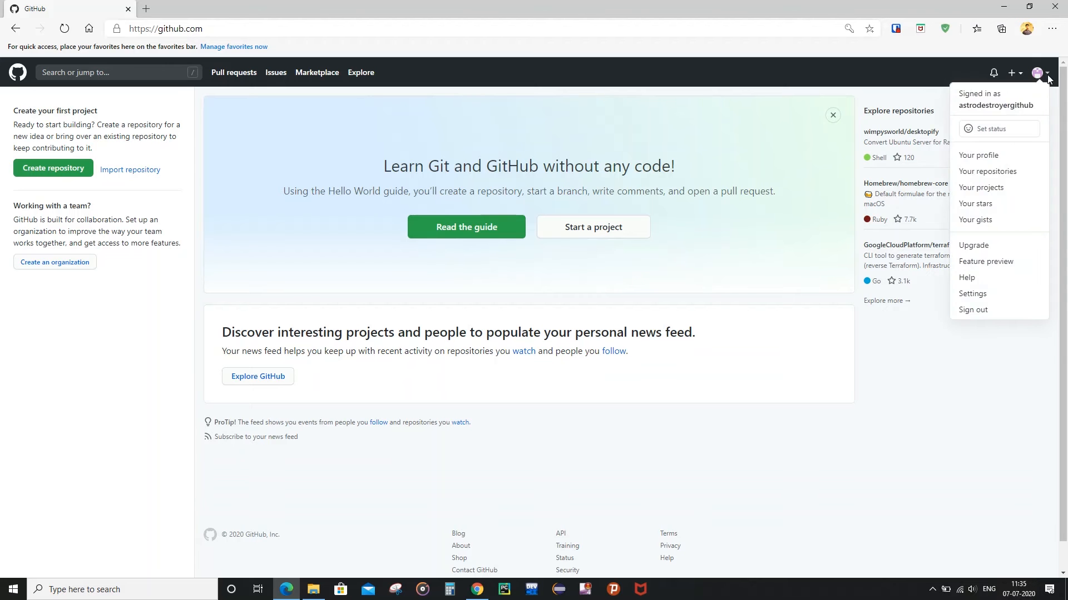
left_click(1009, 175)
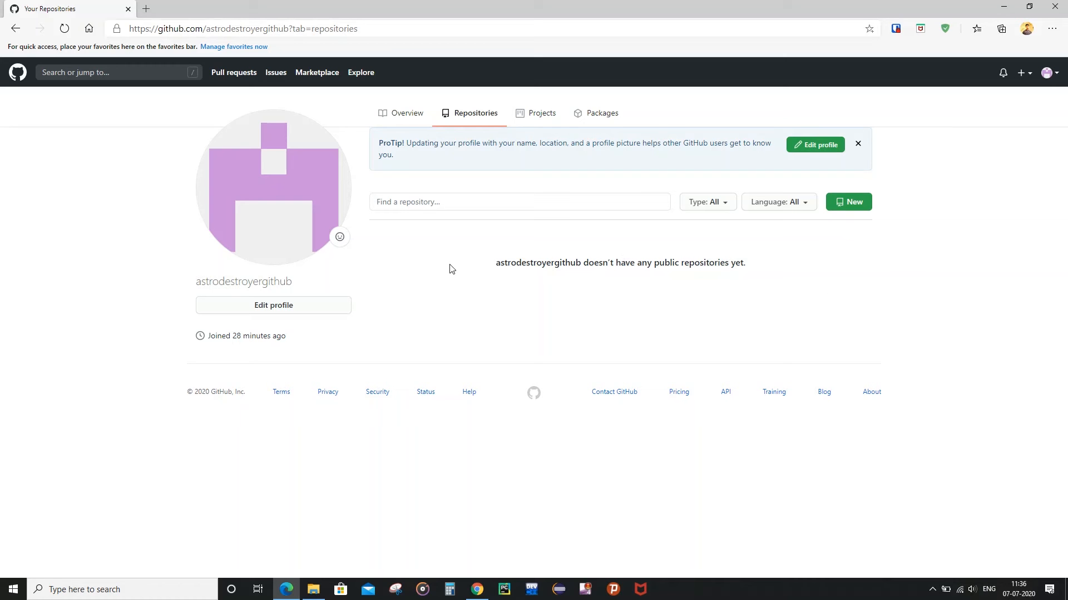
left_click(852, 207)
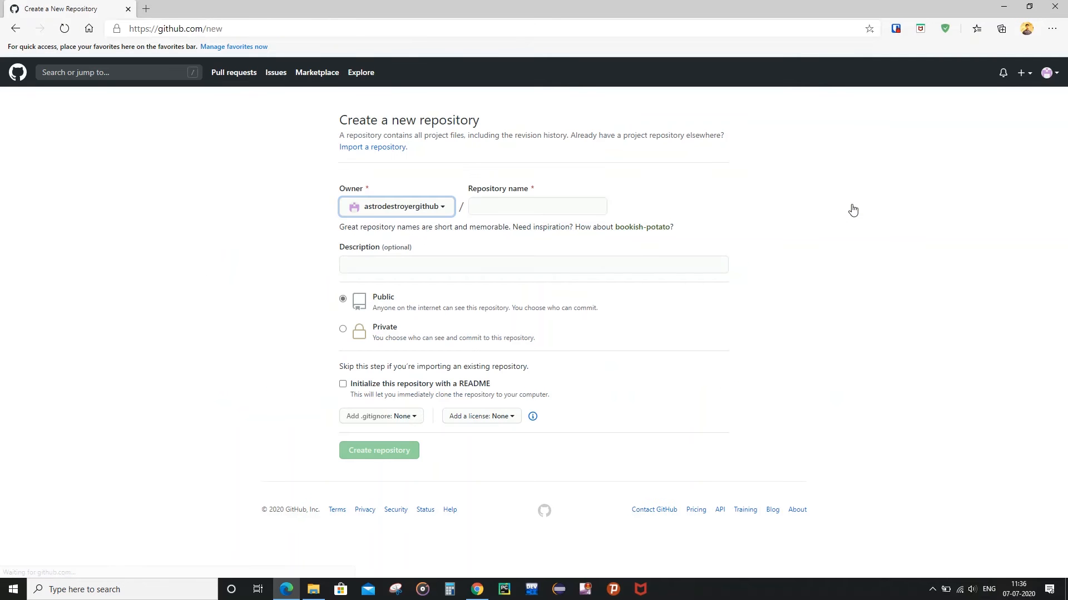
left_click(480, 211)
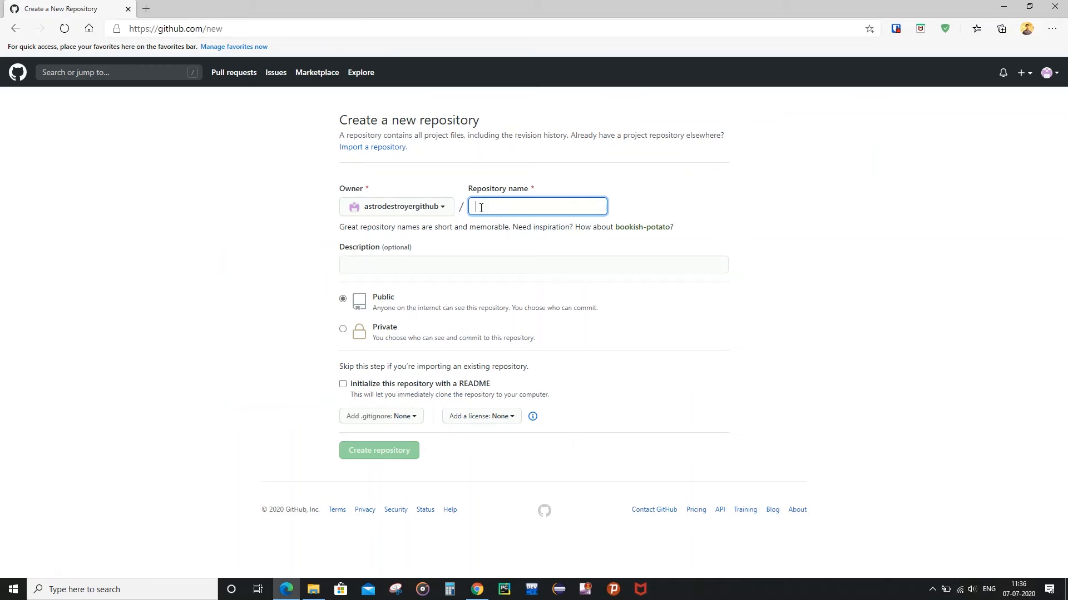
Name the repository 'test' and create it as a public repository.
type("test")
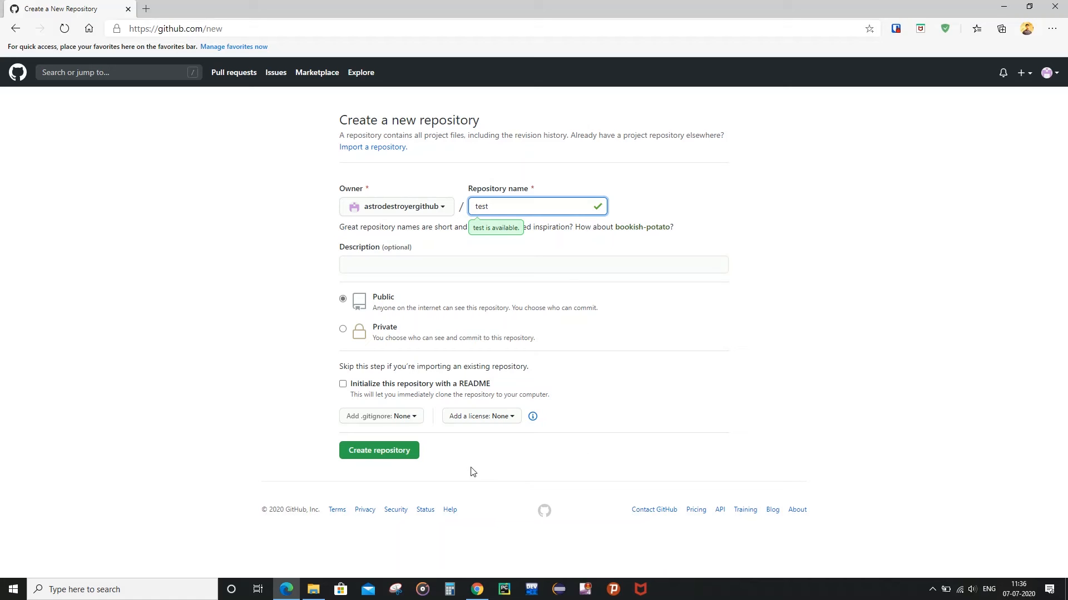
left_click(395, 450)
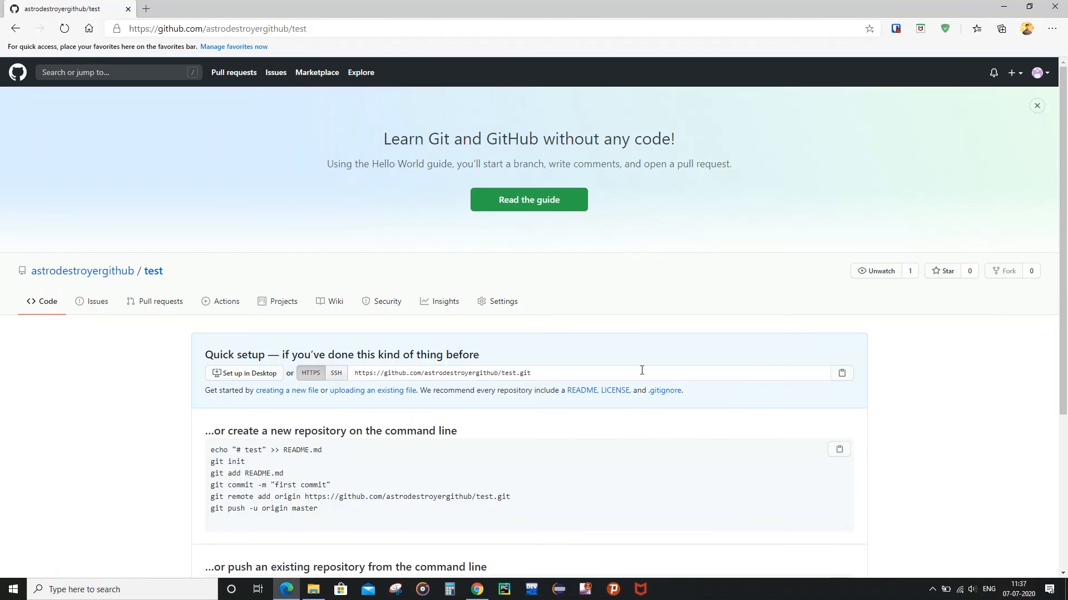
scroll(627, 364, "down", 3)
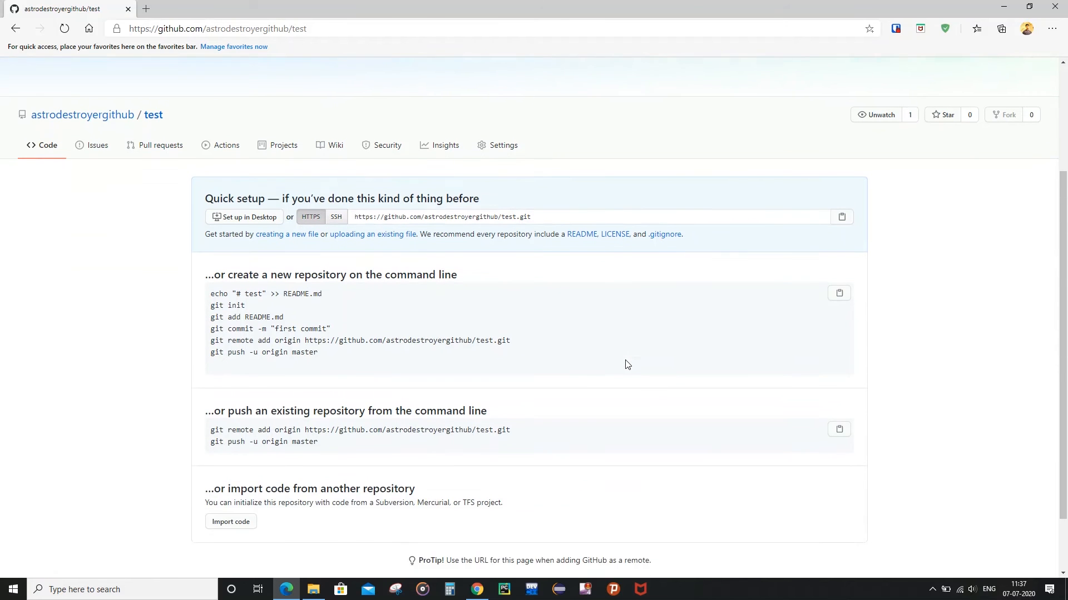
scroll(627, 365, "down", 2)
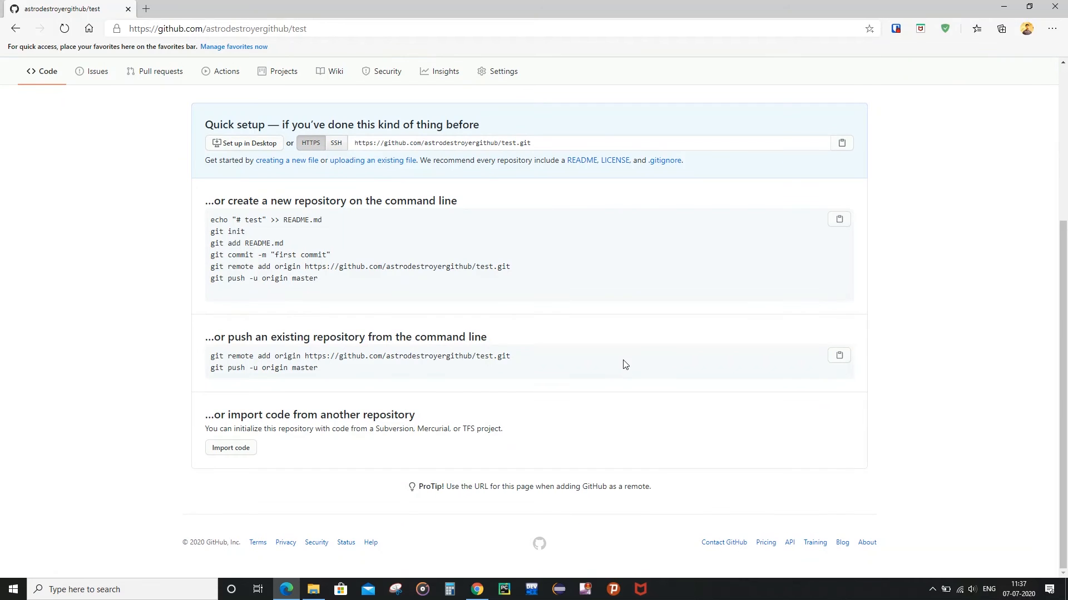
Follow the Quick setup 'creating a new file' link to open the file editor.
scroll(627, 363, "up", 3)
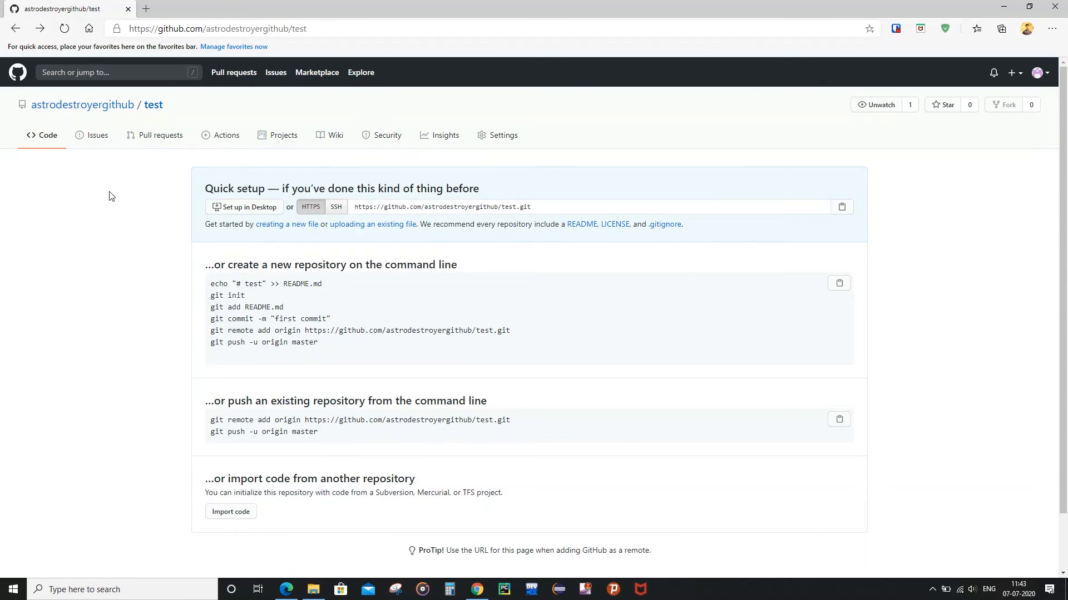
left_click(281, 230)
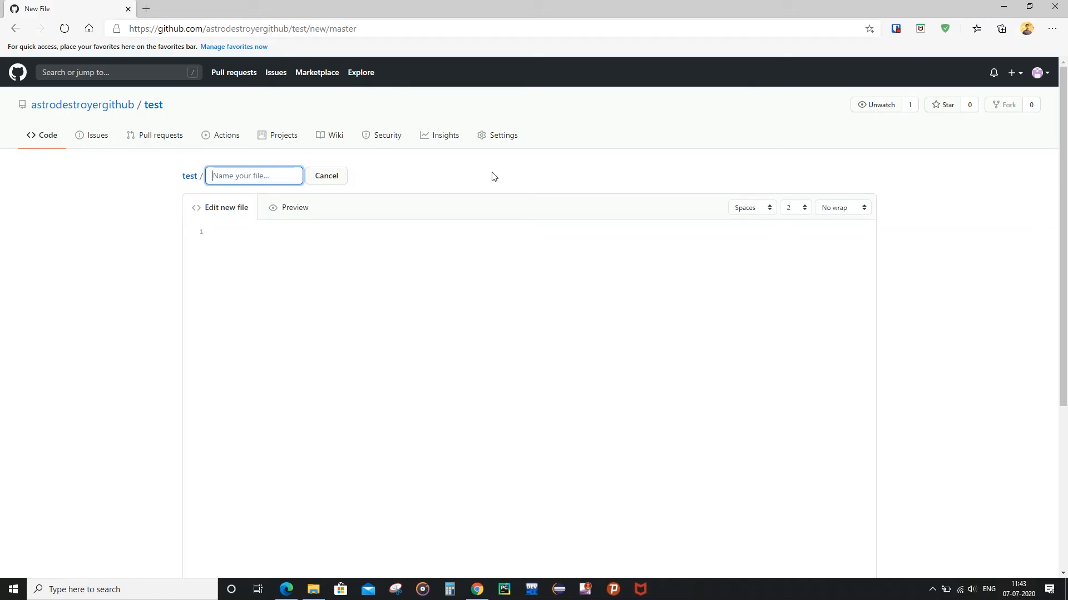
Name the file test.txt and type 'keywords for advantages', then 'astrodestroyer explorers' below.
type("test.txt")
left_click(226, 233)
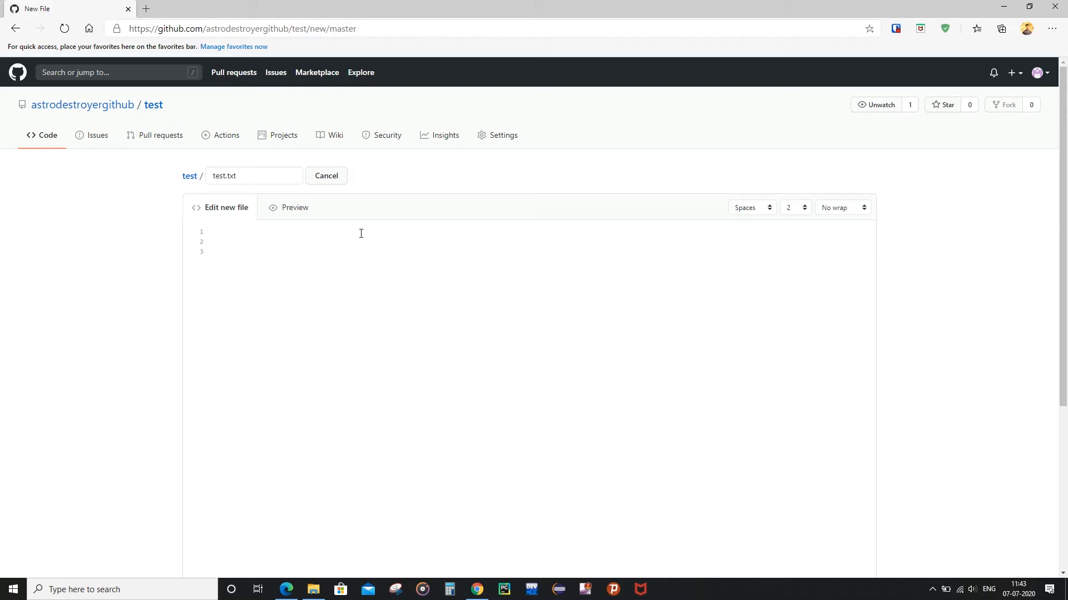
type("keywords for advantages")
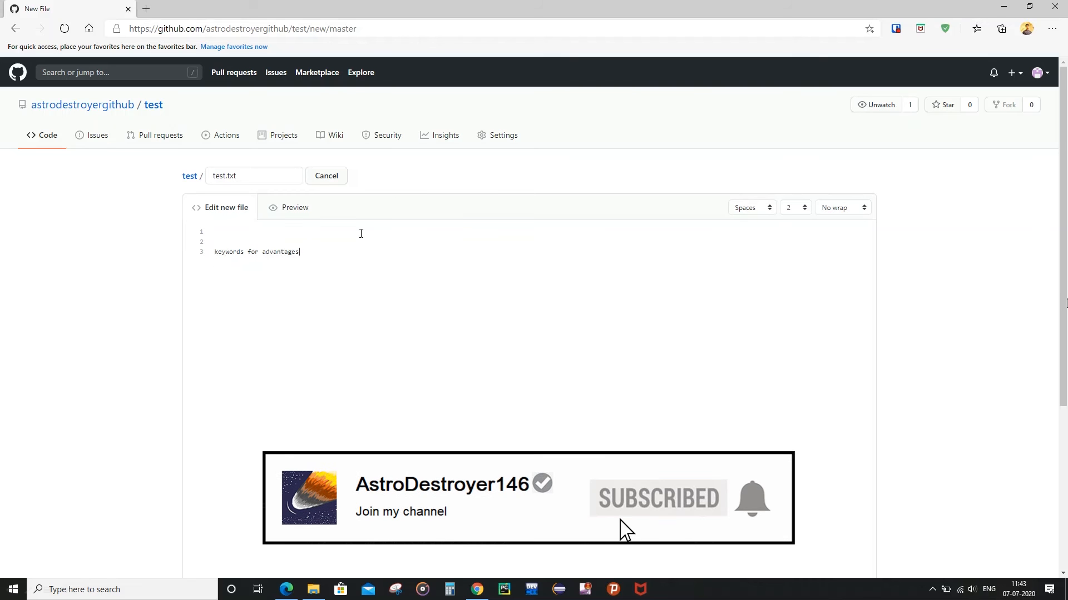
key("Return")
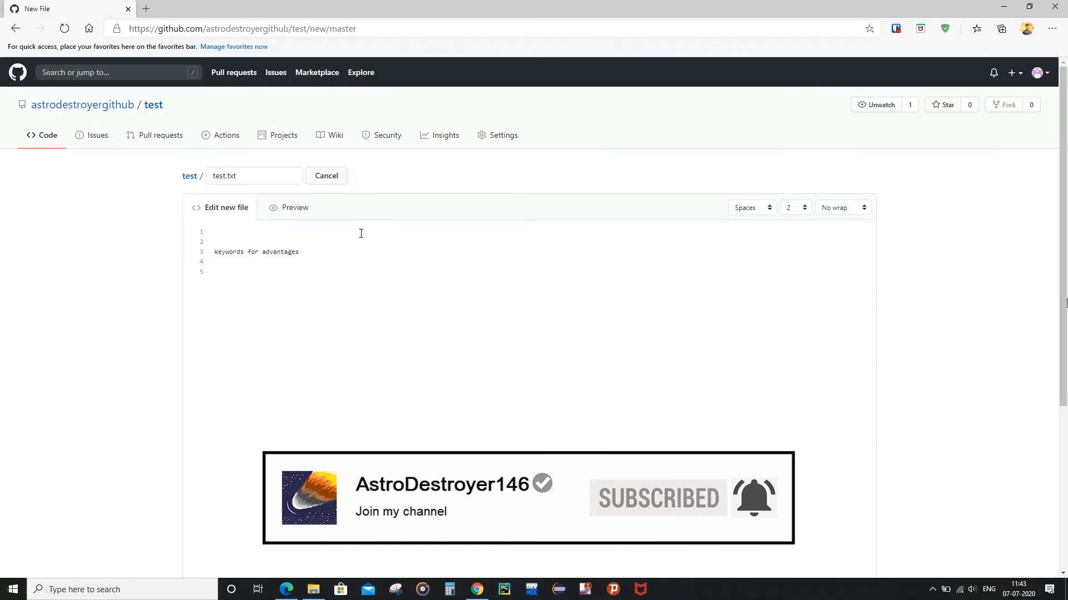
type("astro")
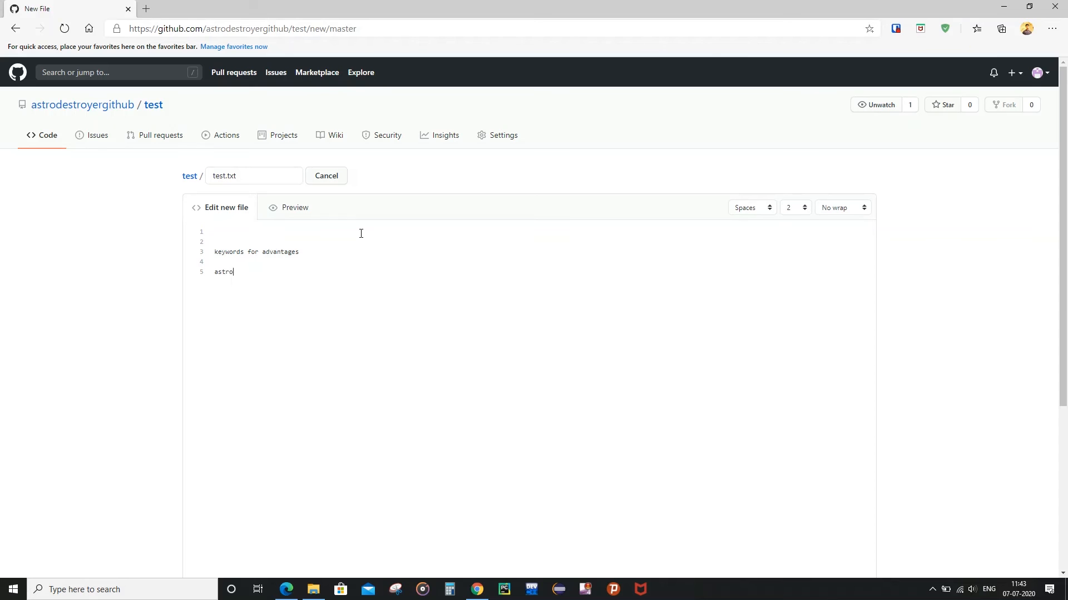
type("destroyer ")
type("explore")
type("rs")
Enter 'first commit' as the extended description and commit test.txt.
scroll(403, 308, "down", 5)
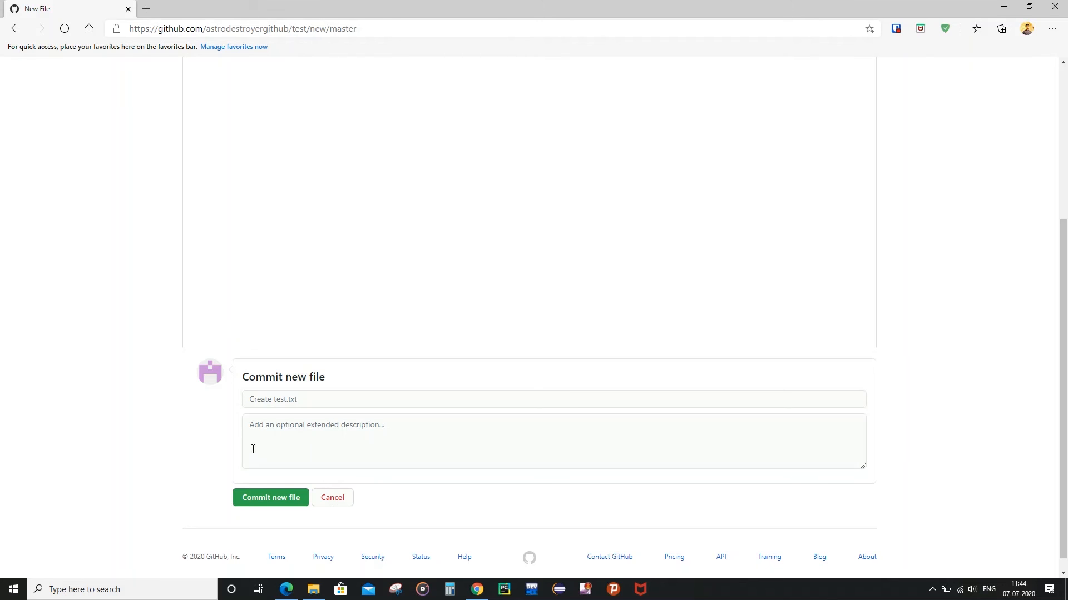
left_click(257, 428)
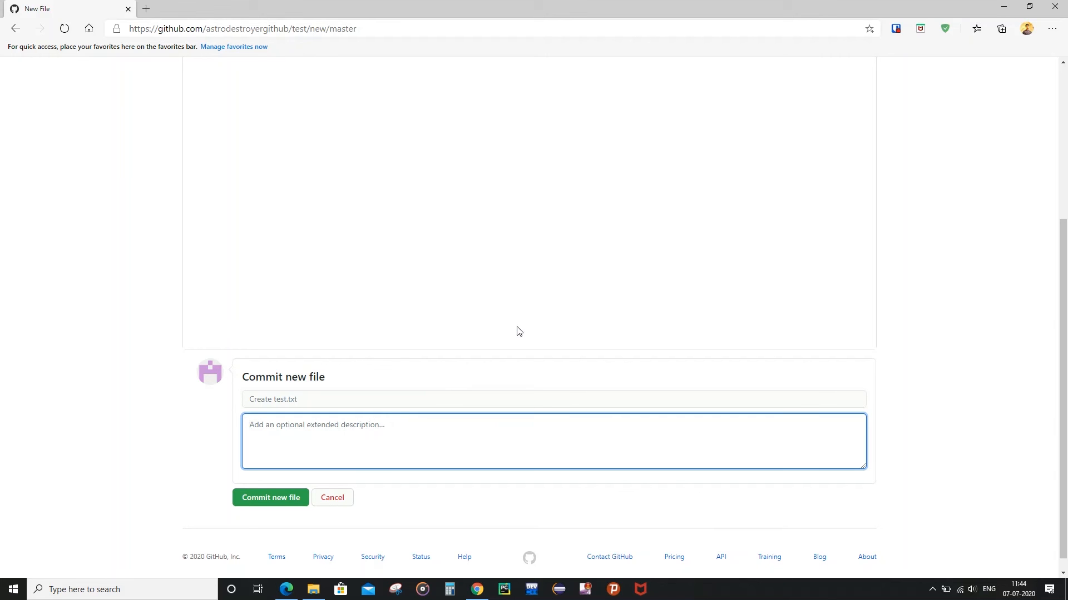
type("first commit")
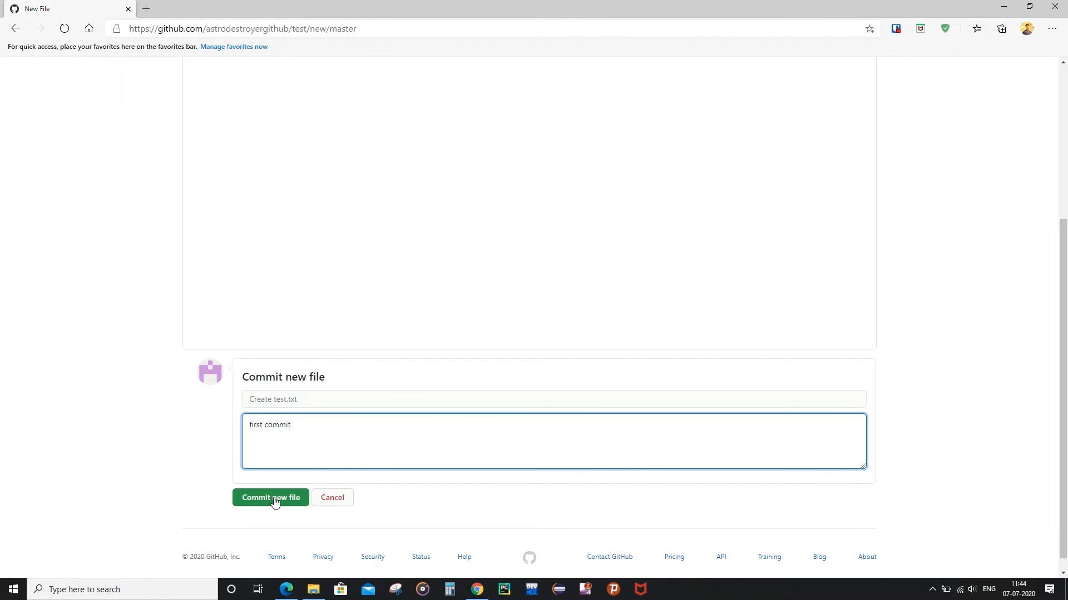
left_click(273, 504)
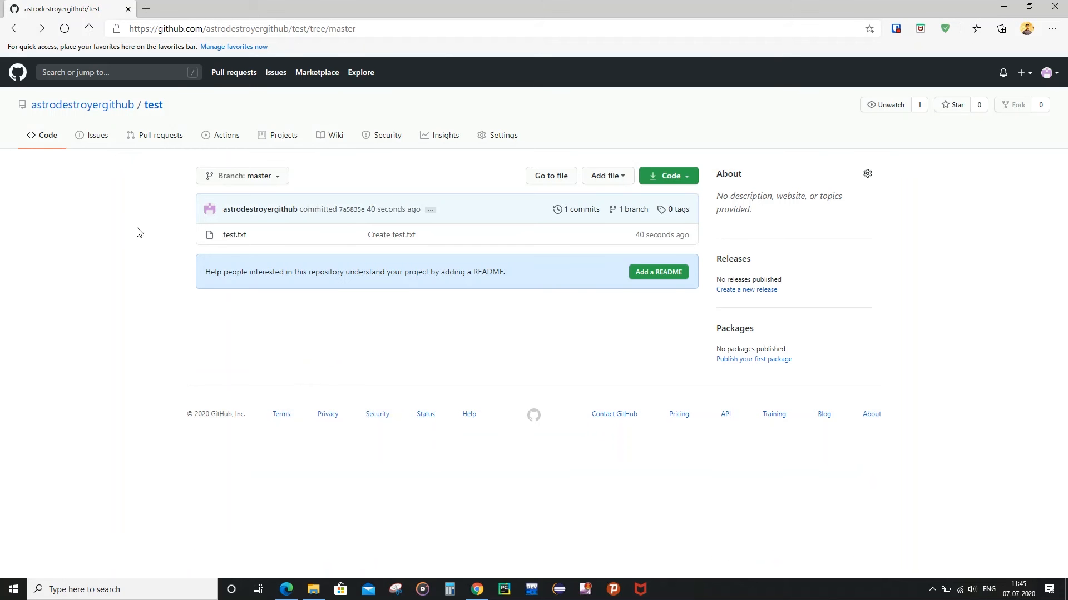
Browse the Projects, Pull requests, Wiki and Security tabs, then return to the test repository.
left_click(289, 139)
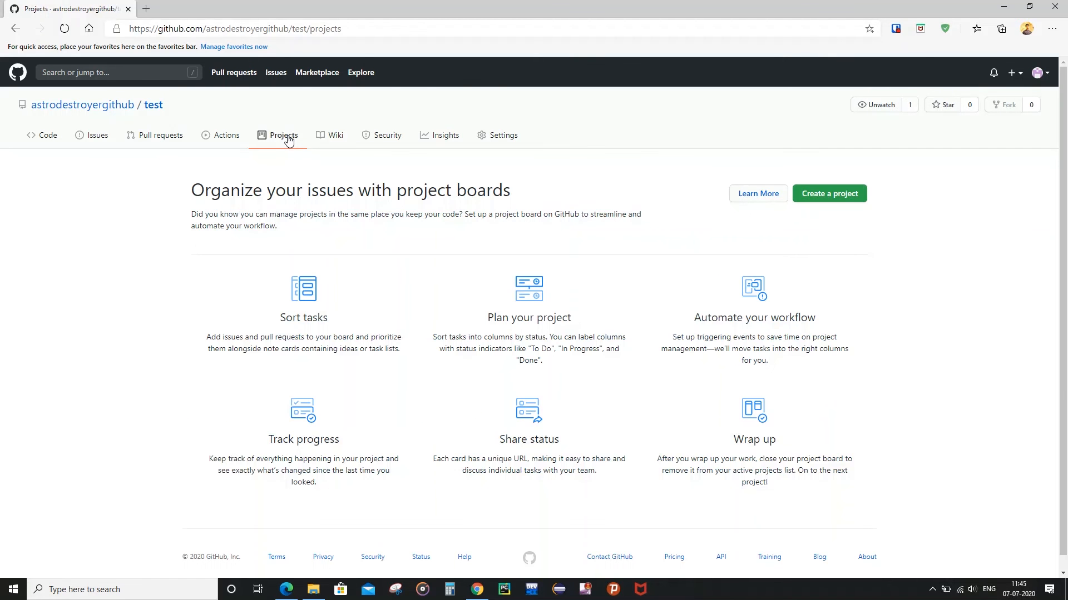
left_click(154, 142)
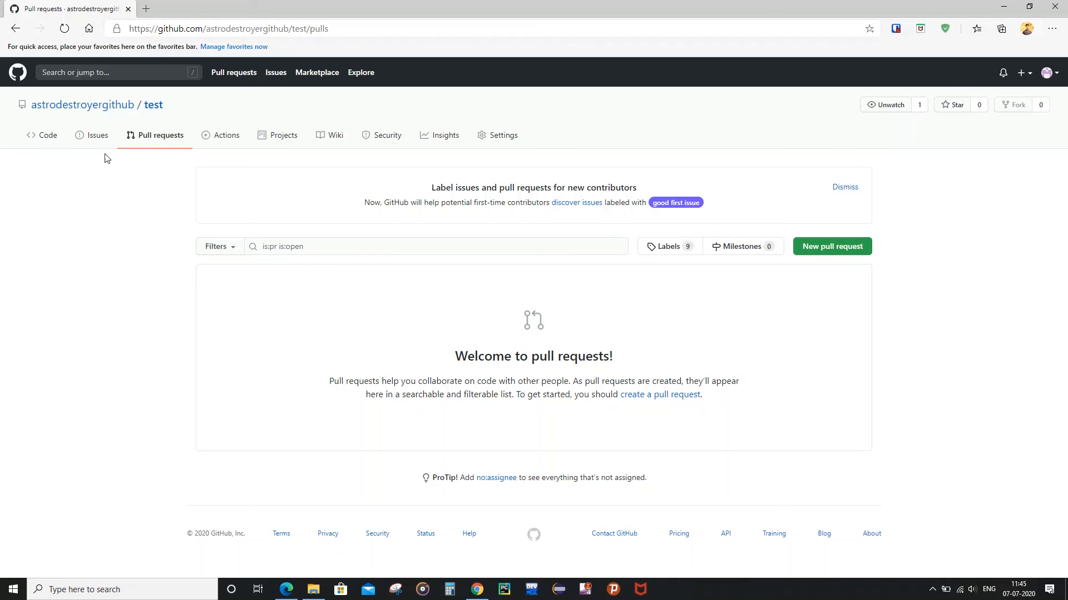
left_click(335, 140)
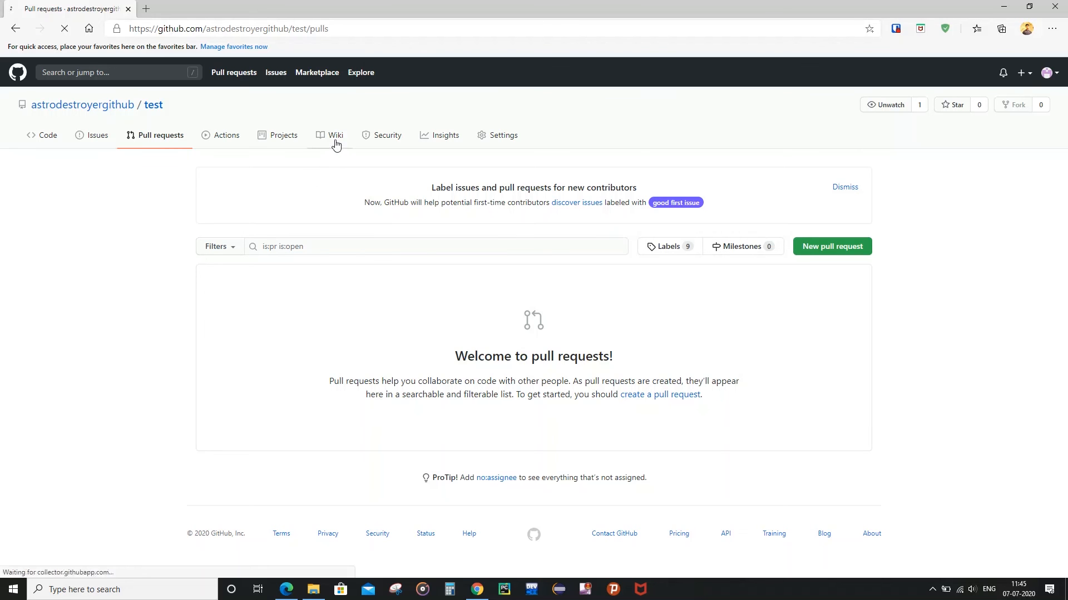
left_click(388, 141)
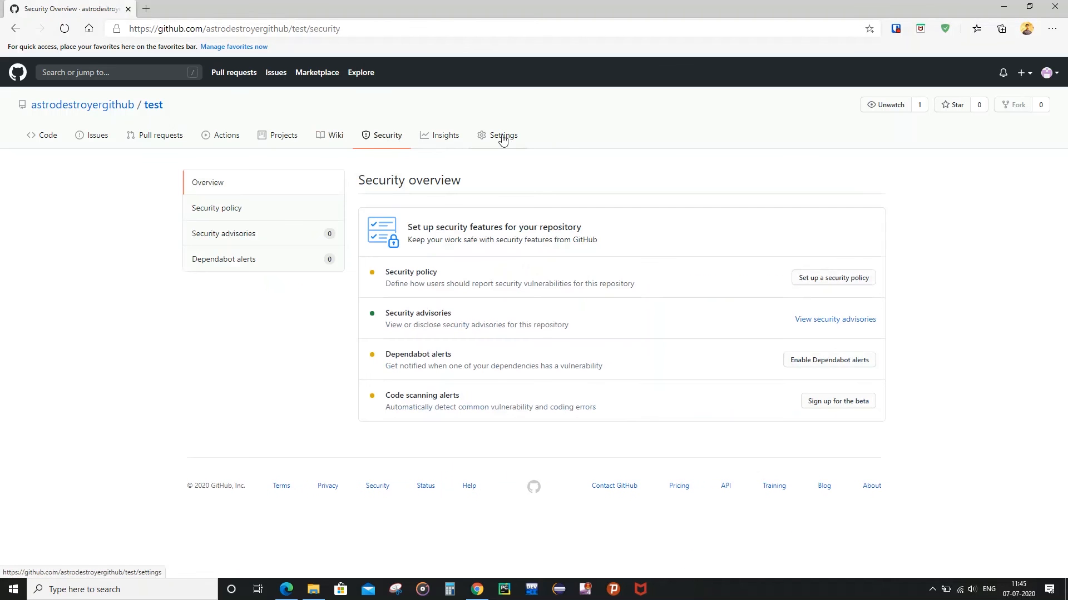
left_click(152, 113)
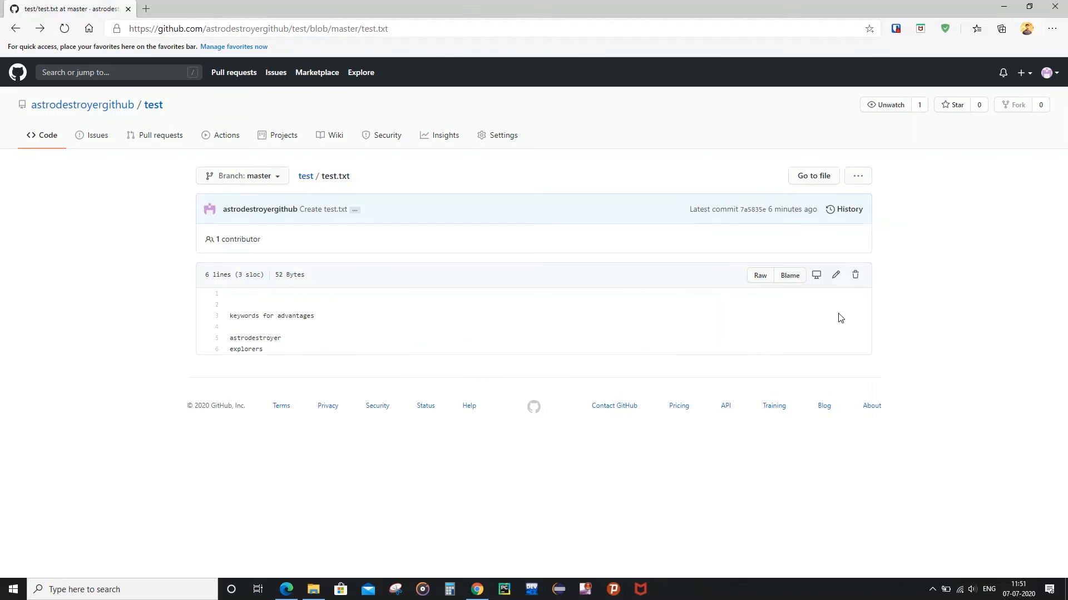
Add the line 'welcome to github' below 'explorers' in test.txt's web editor.
left_click(836, 276)
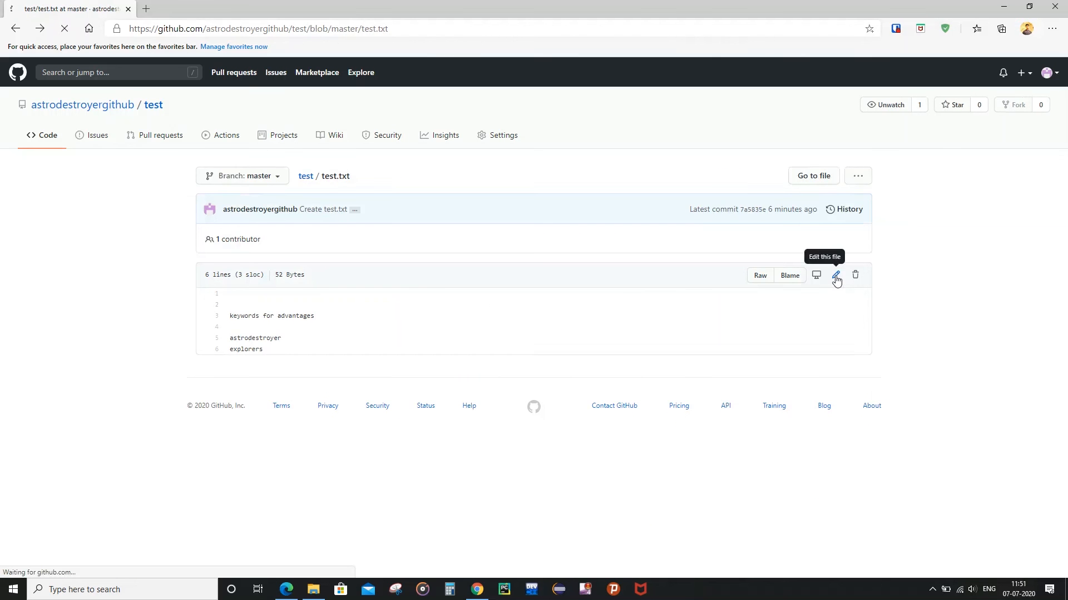
left_click(256, 296)
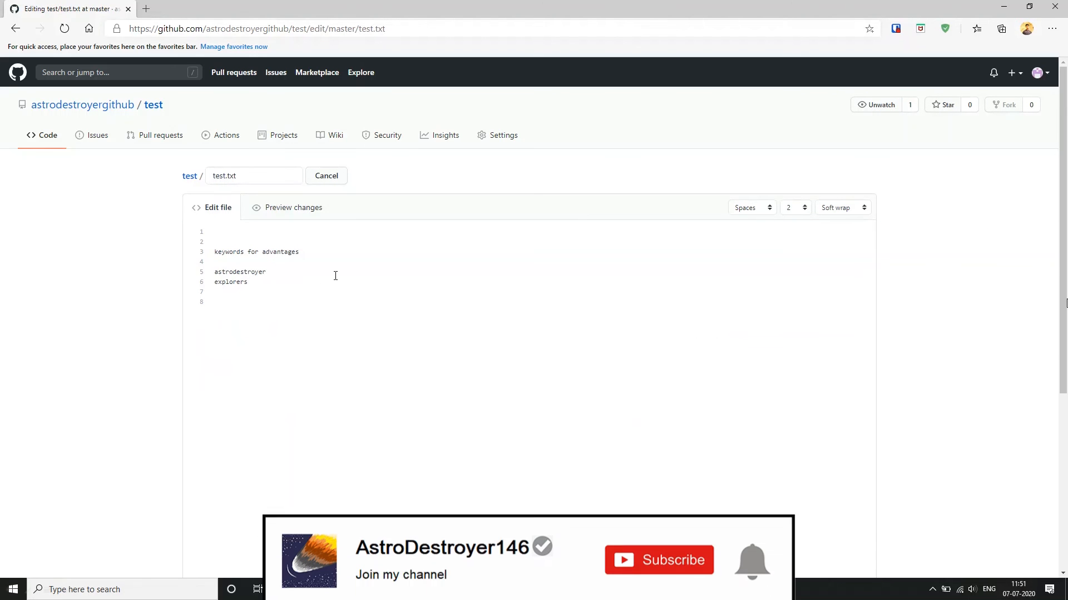
type("welc")
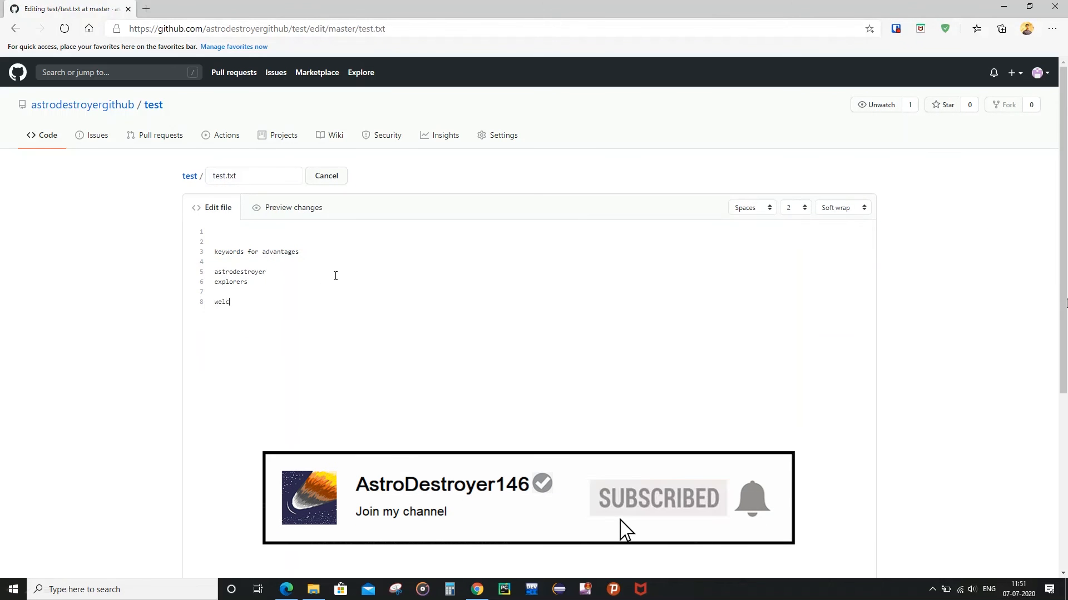
type("ome t")
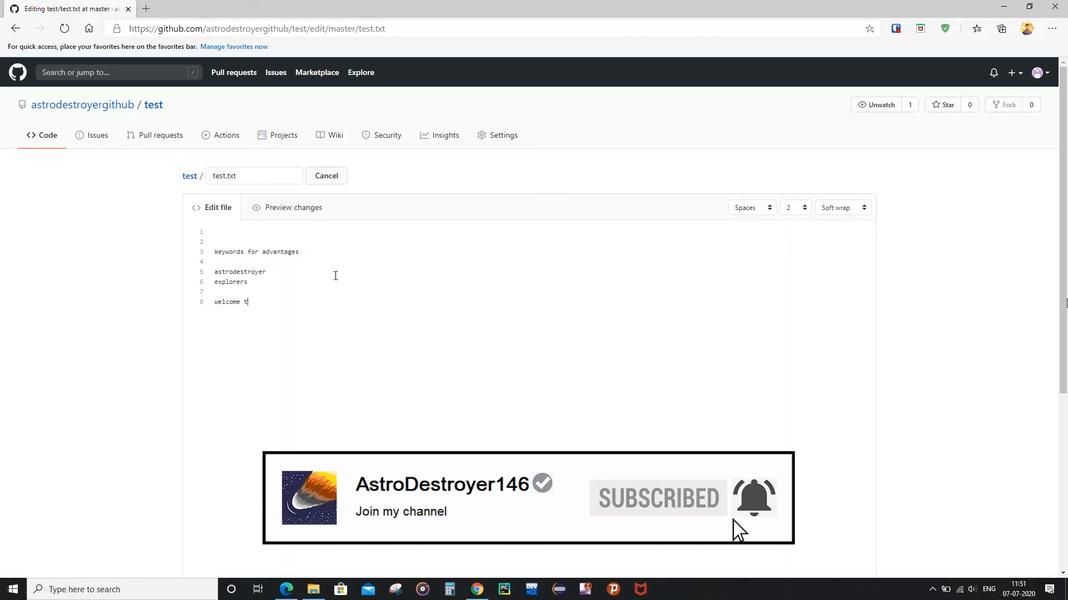
type("o github")
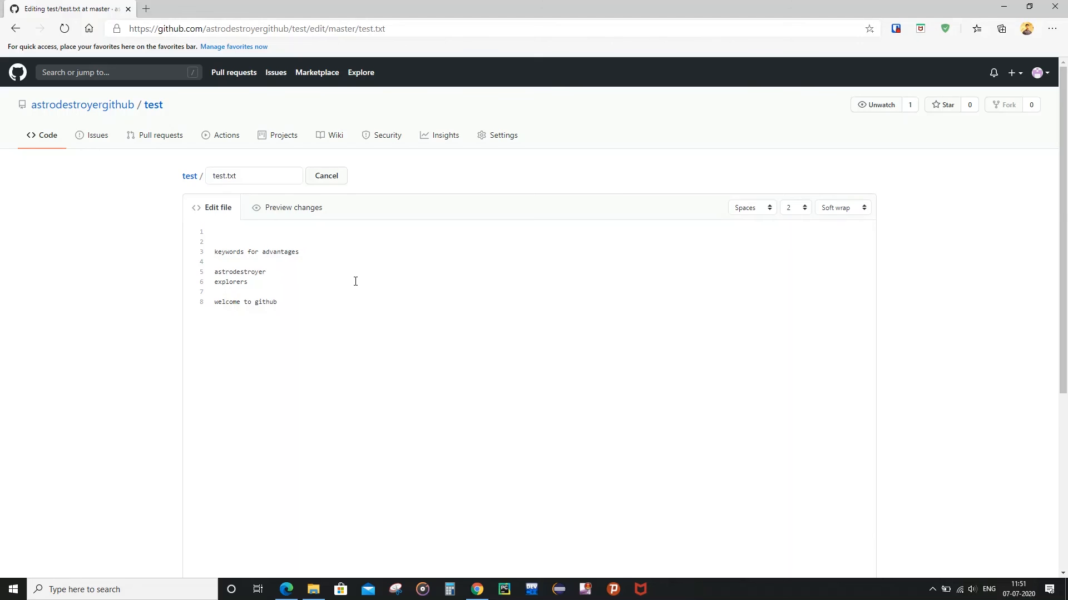
Commit the test.txt edit with the extended description 'second commit'.
scroll(355, 281, "down", 4)
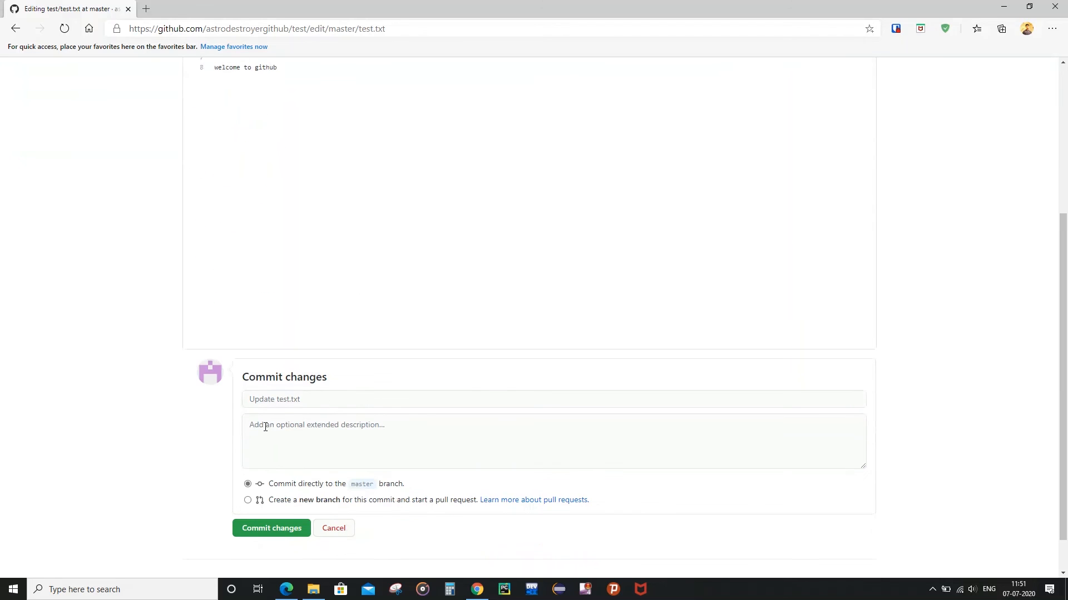
left_click(256, 426)
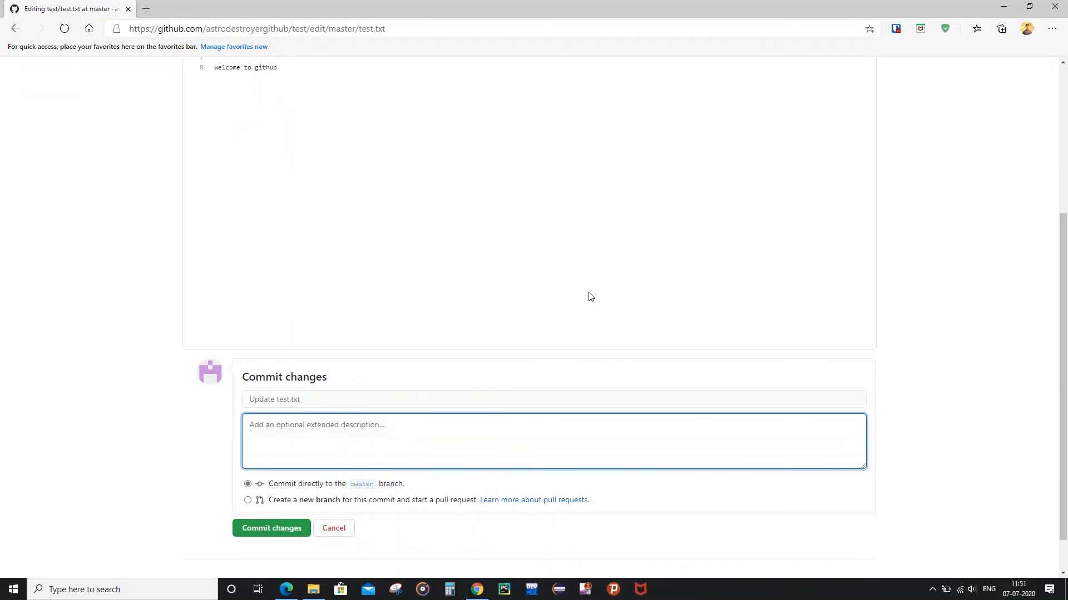
type("second commit")
left_click(281, 529)
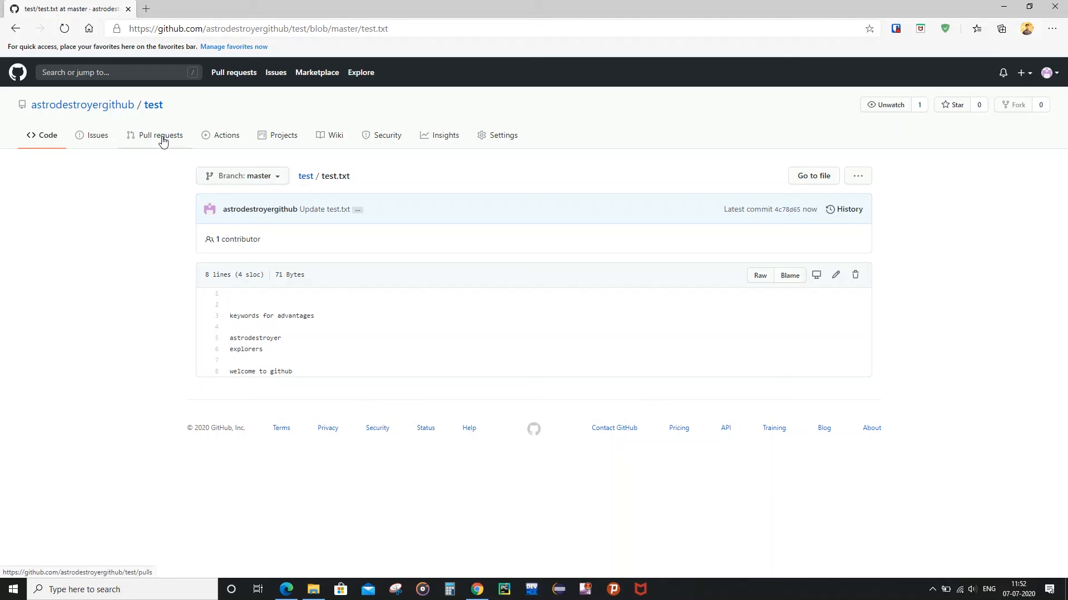
Look through the test repository's Pull requests, Security and Issues pages.
left_click(165, 141)
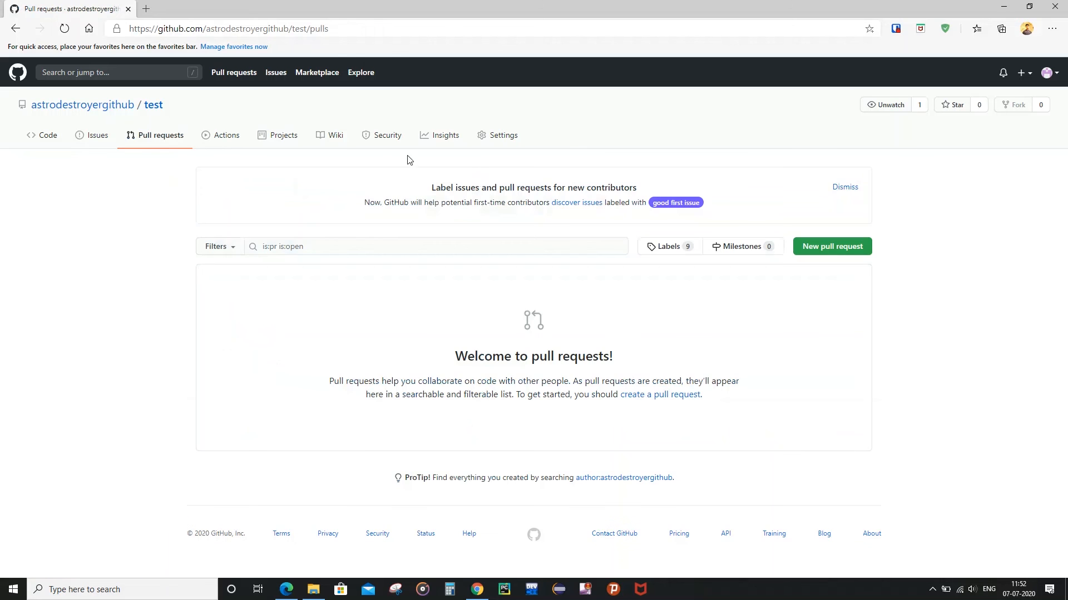
left_click(390, 138)
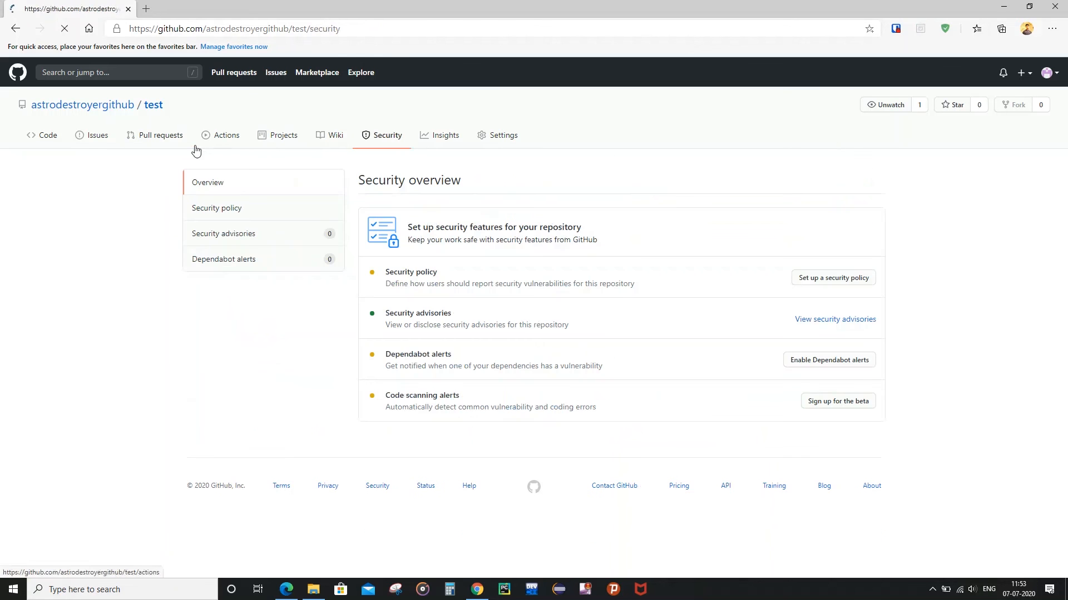
left_click(93, 138)
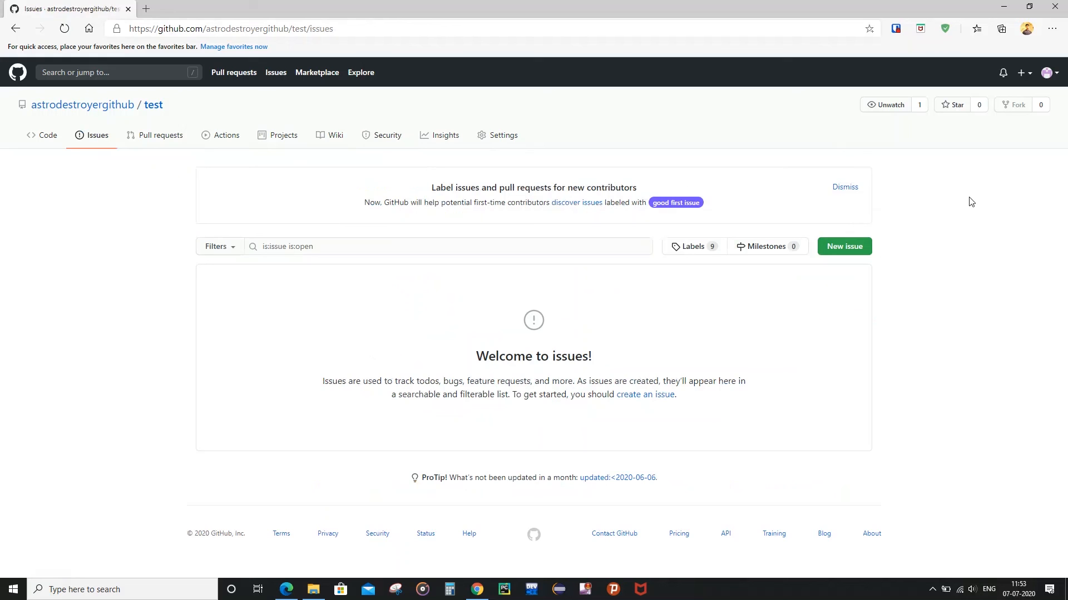